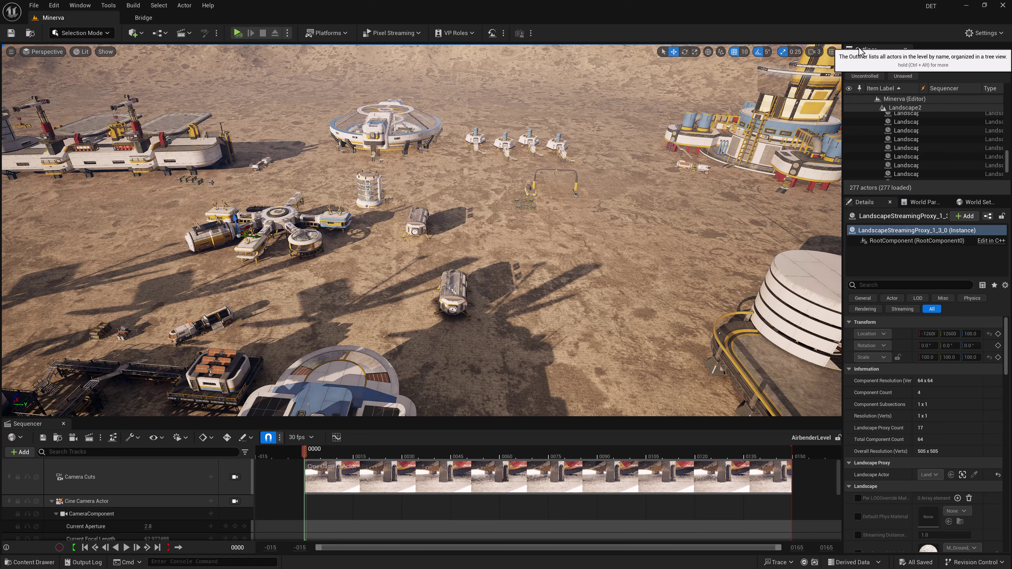
Select a Landscape proxy in the Outliner so the Details panel shows its M_Ground material.
click(907, 148)
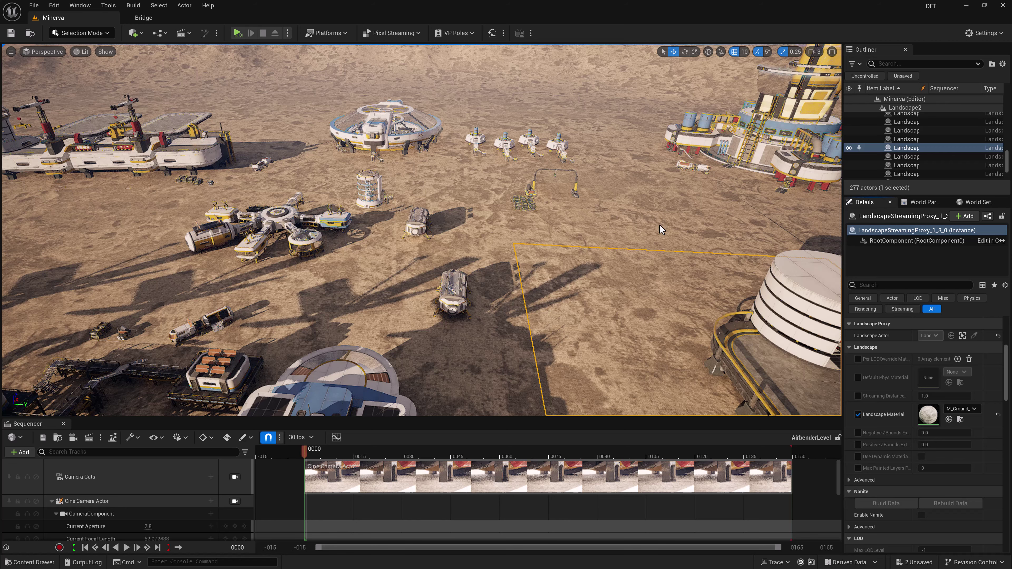
Create a material named M_LandscapeMaterial in the Content folder and open it in the material editor.
click(42, 563)
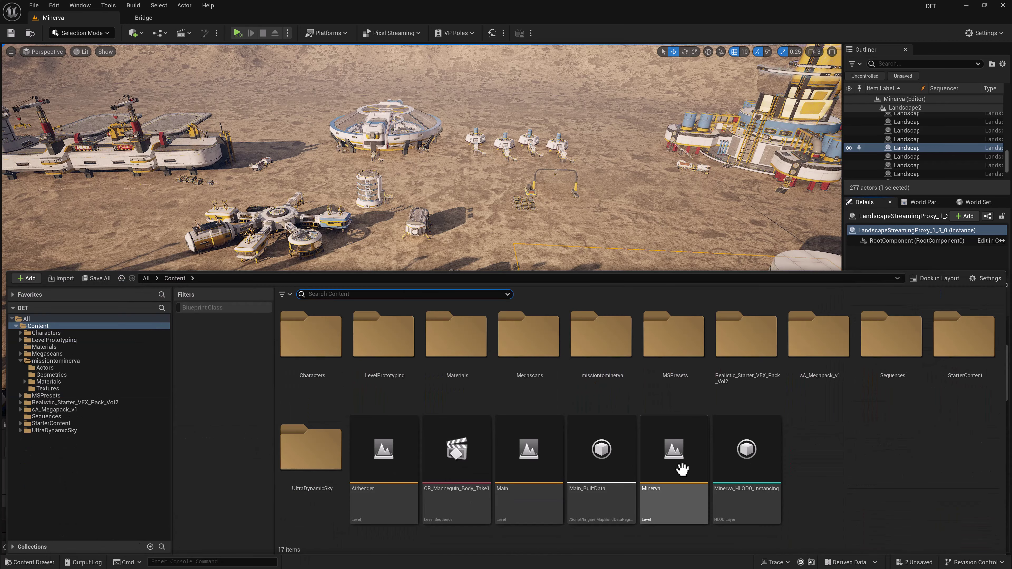
right_click(829, 476)
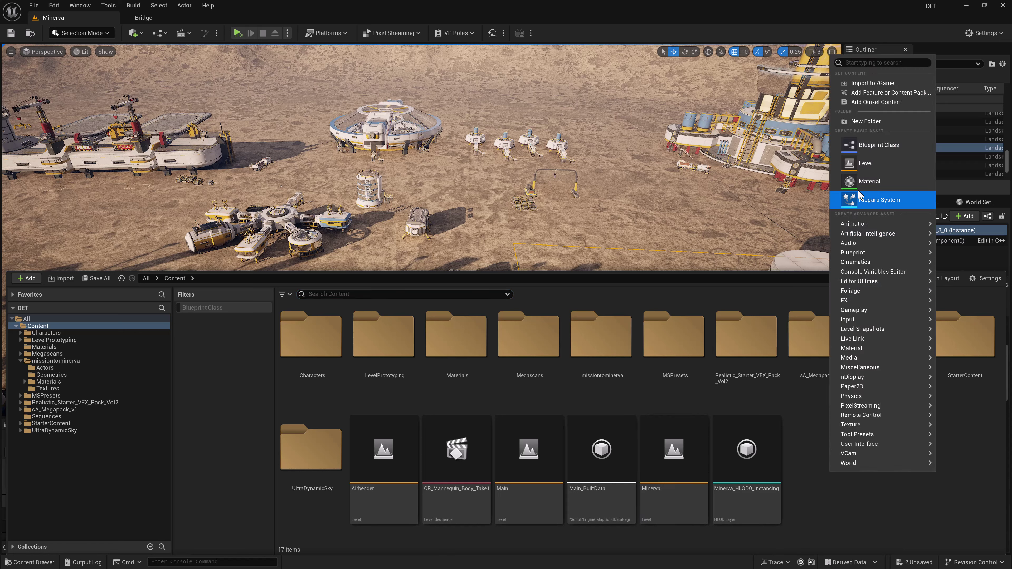
key(Escape)
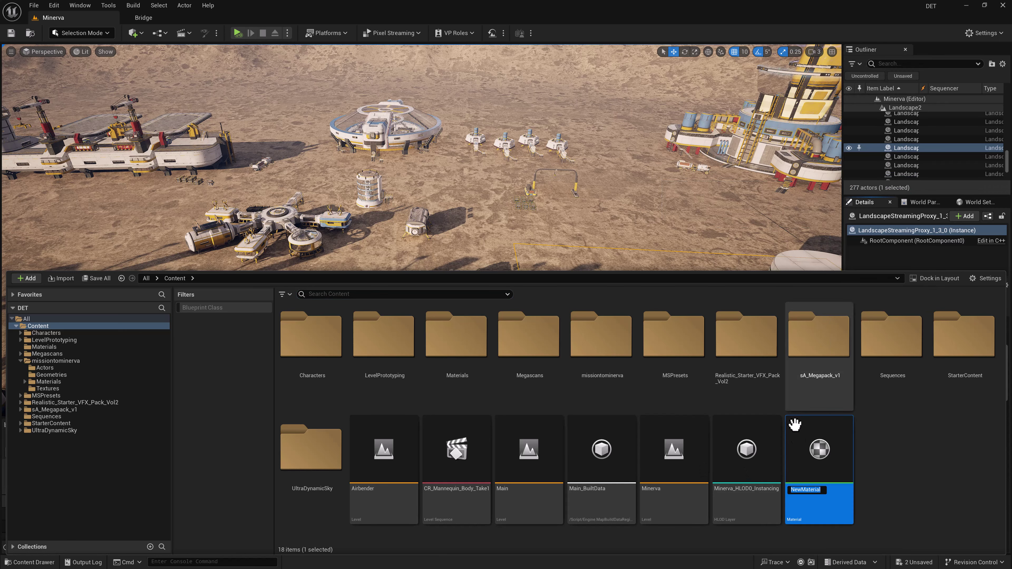
text(M)
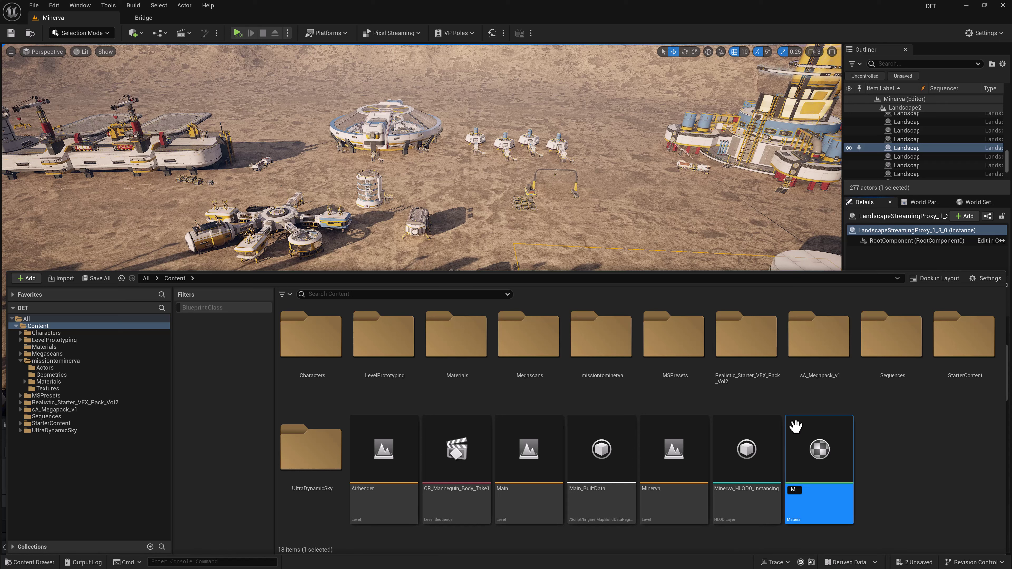
text(_Las)
text(dscapeMaterial)
key(Return)
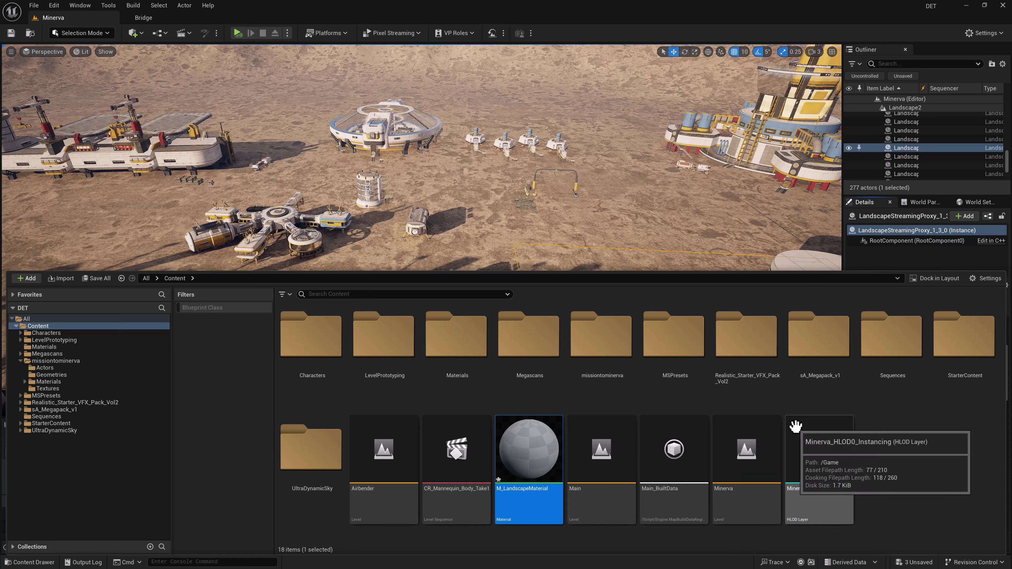
double_click(530, 443)
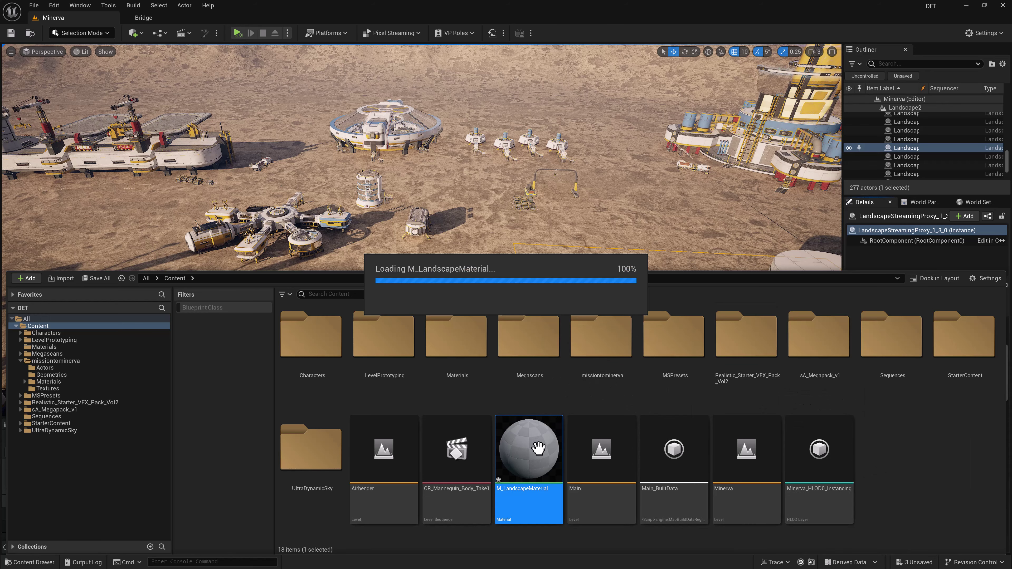
Add a Landscape Layer Blend node to the material graph.
scroll(496, 354, down, 2)
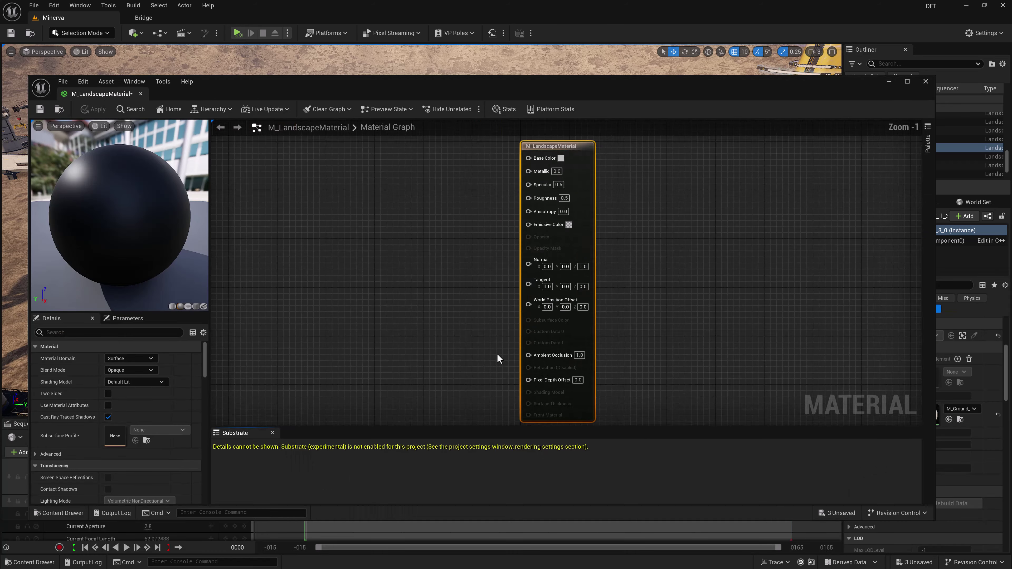
click(474, 349)
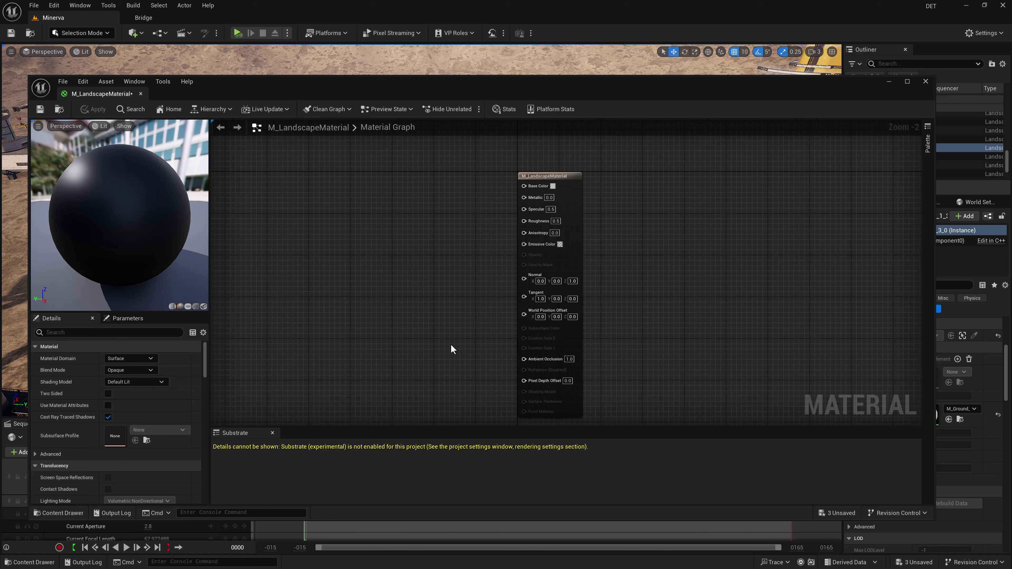
right_drag(468, 339, 513, 310)
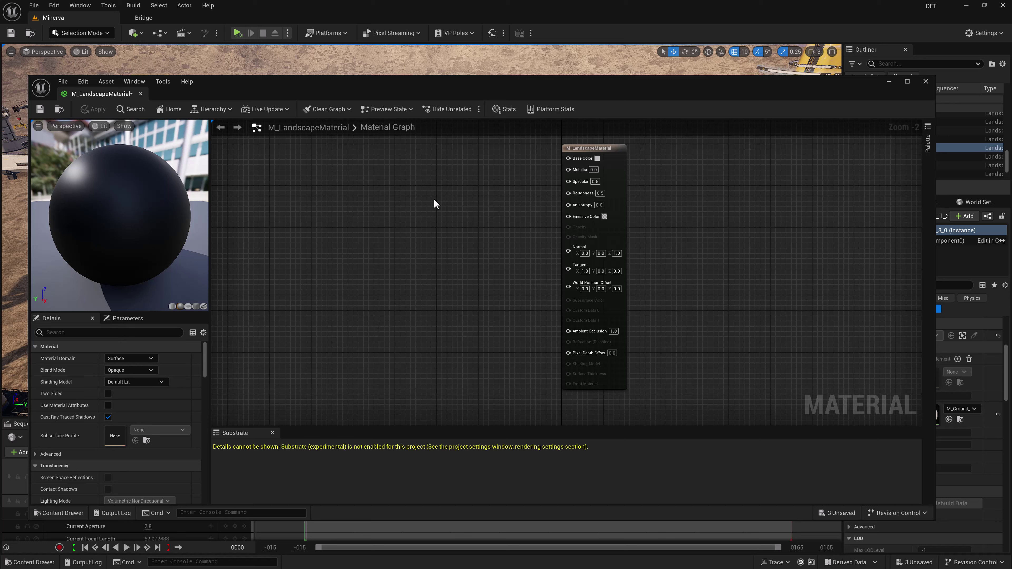
right_click(416, 176)
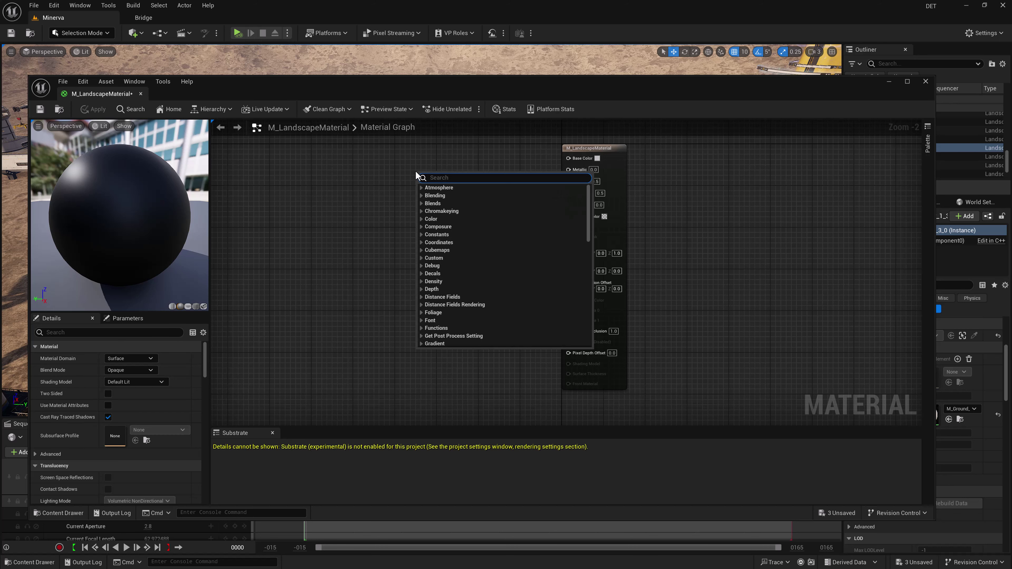
text(land)
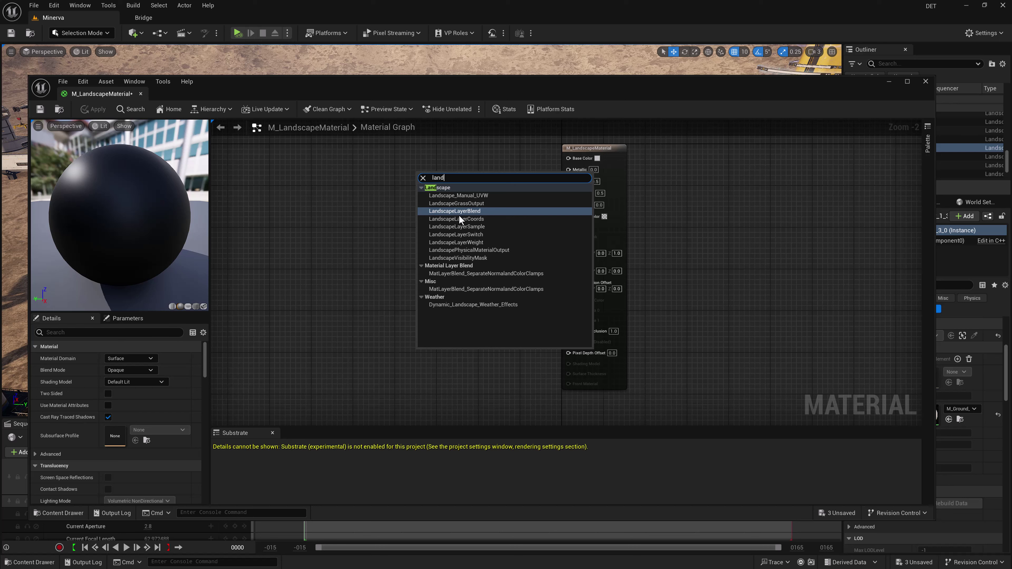
click(461, 213)
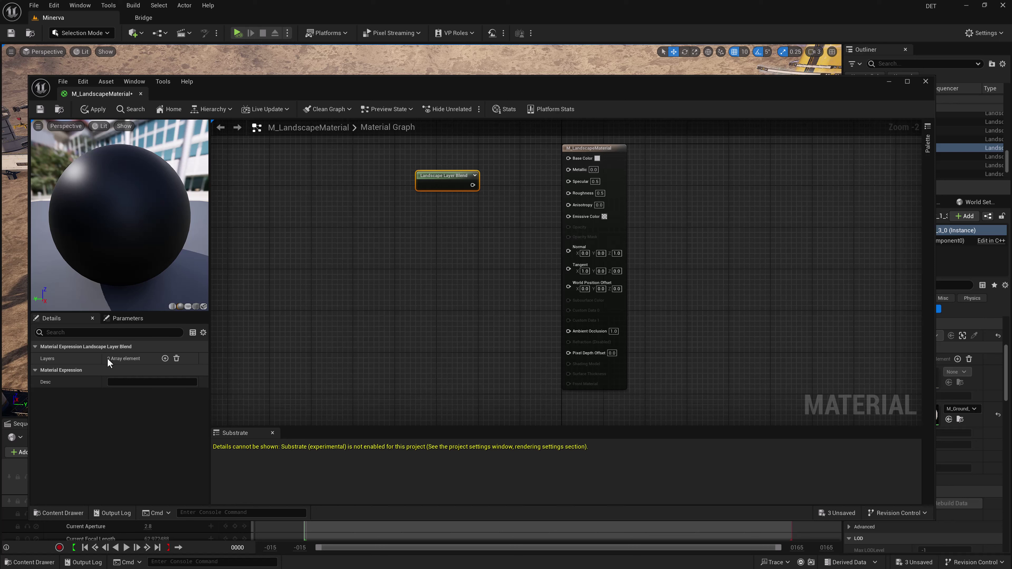
Add four layer elements to the Landscape Layer Blend node.
click(165, 358)
click(165, 358)
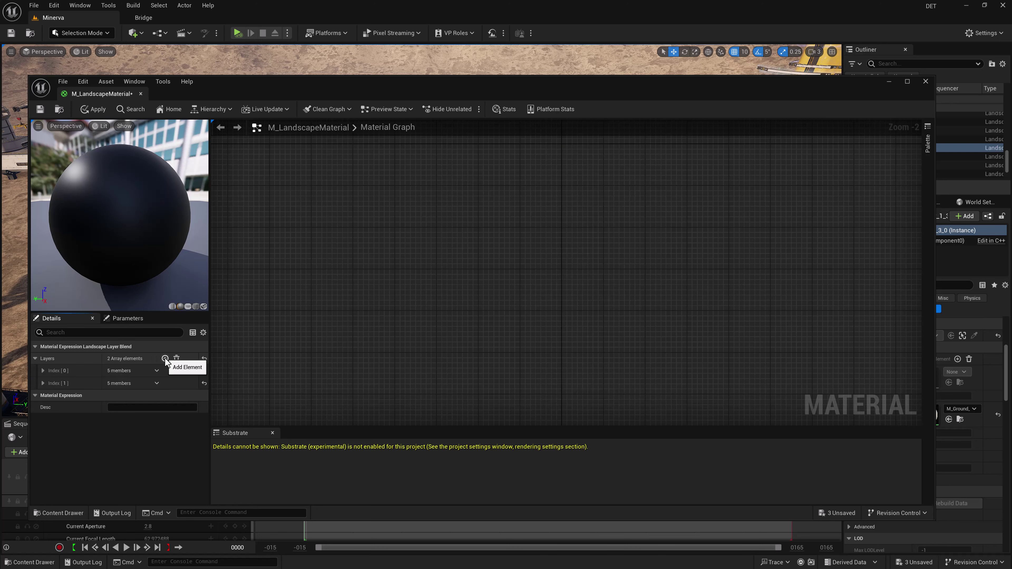
click(165, 359)
click(165, 358)
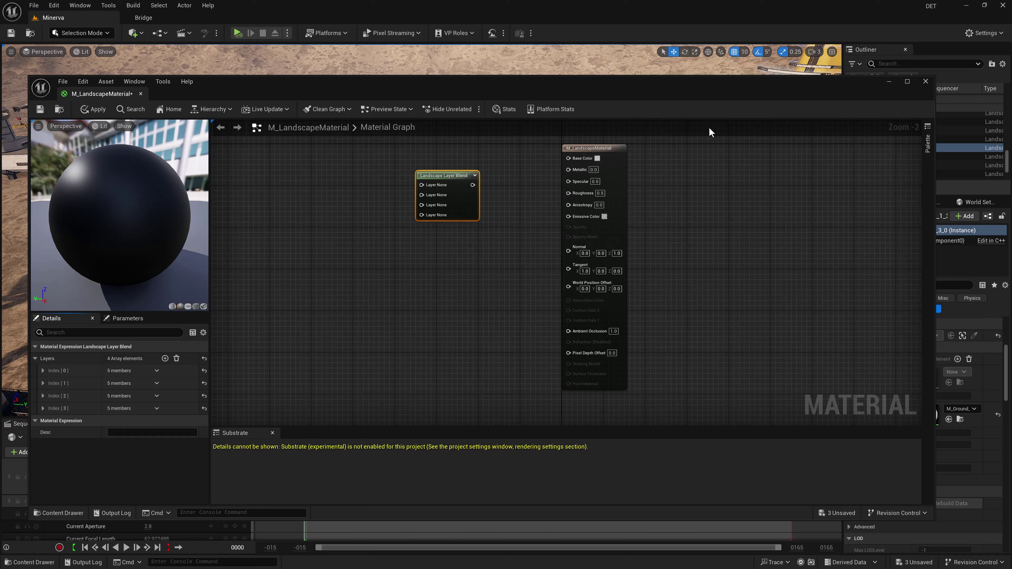
Add a Texture Sample node using the KB3D_MTM_ConcreteA_basecolor texture.
right_click(298, 177)
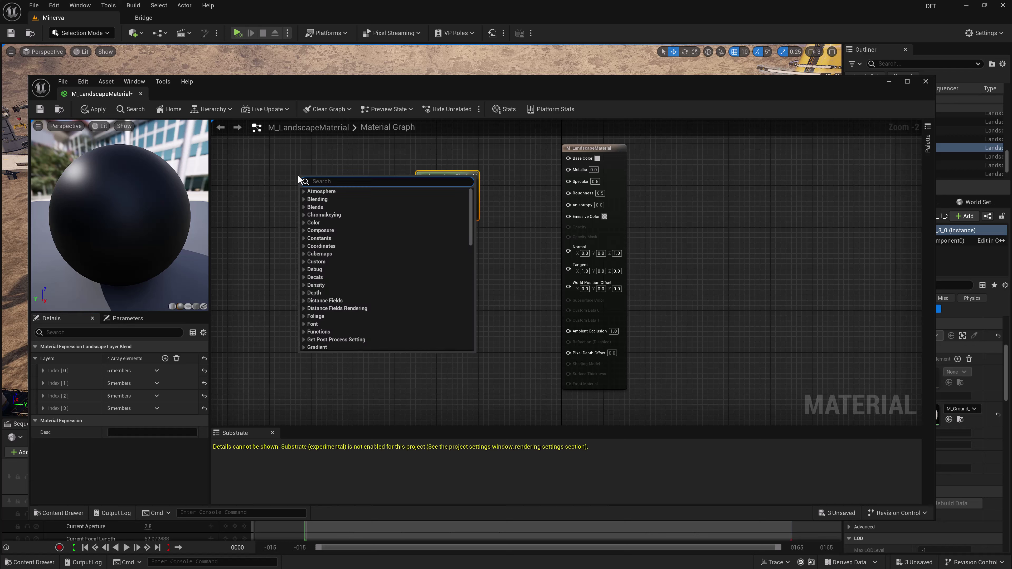
text(tex)
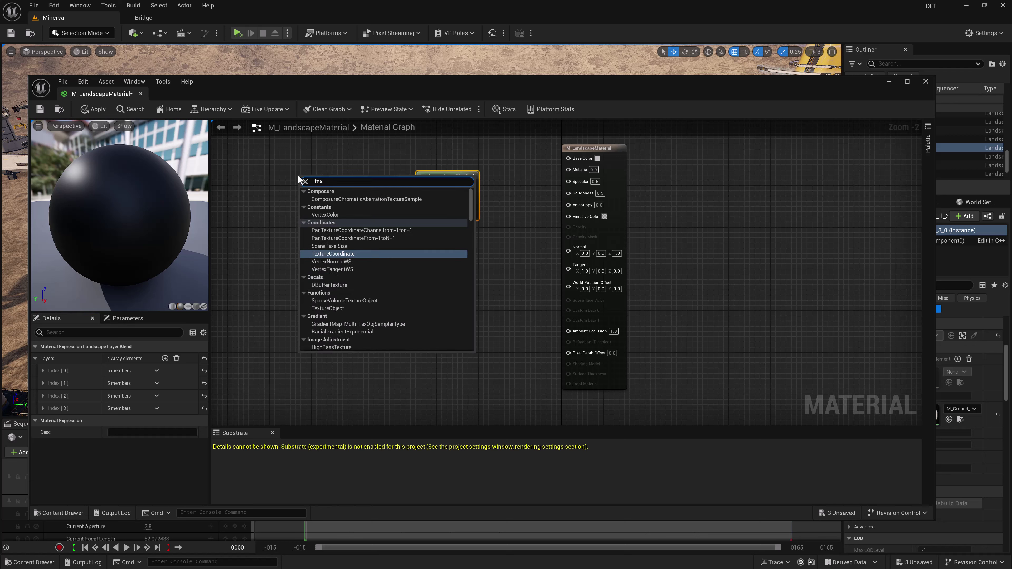
text(t)
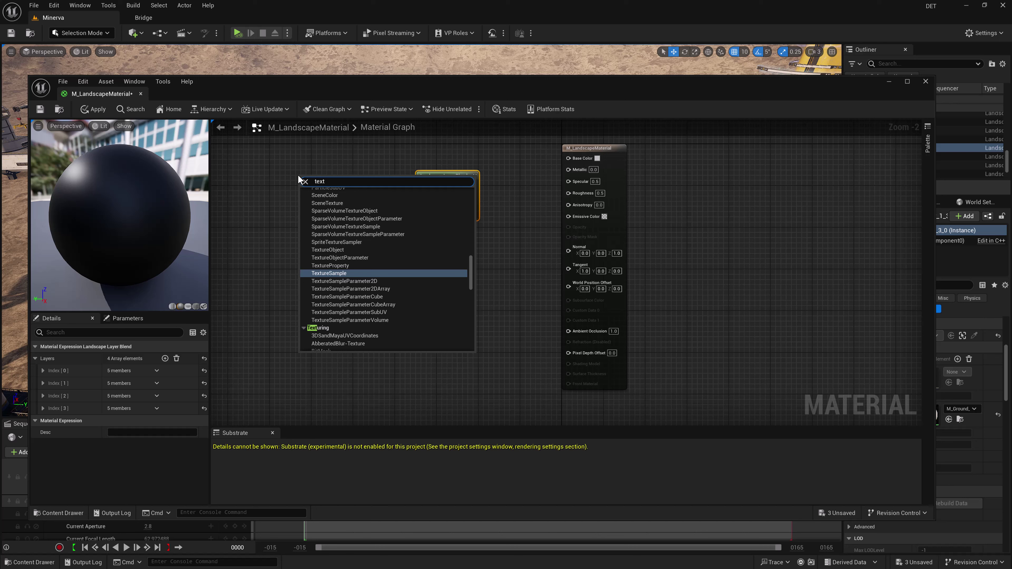
click(334, 275)
drag(336, 180, 318, 157)
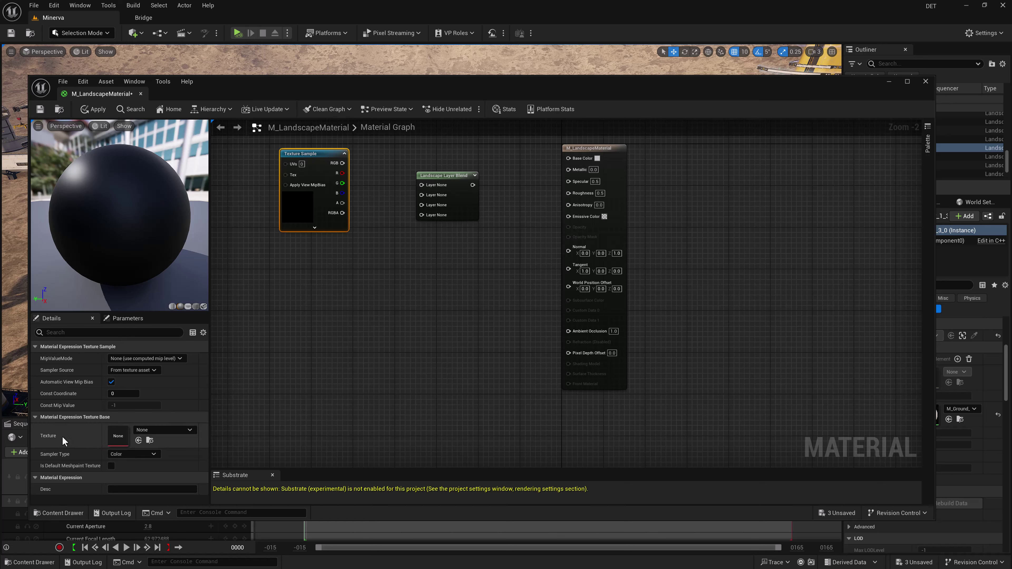
click(190, 430)
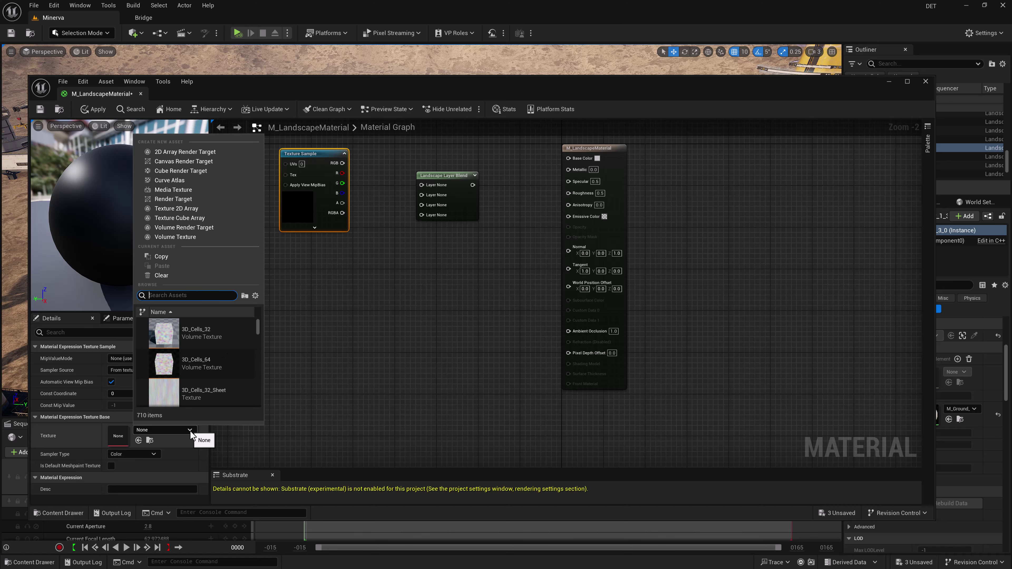
text(concr)
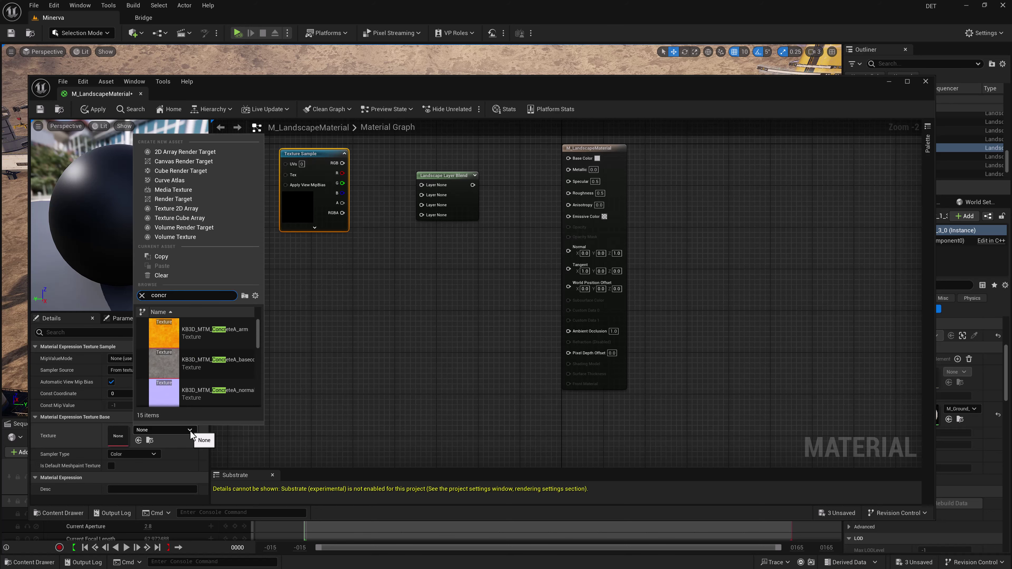
mouse_move(201, 367)
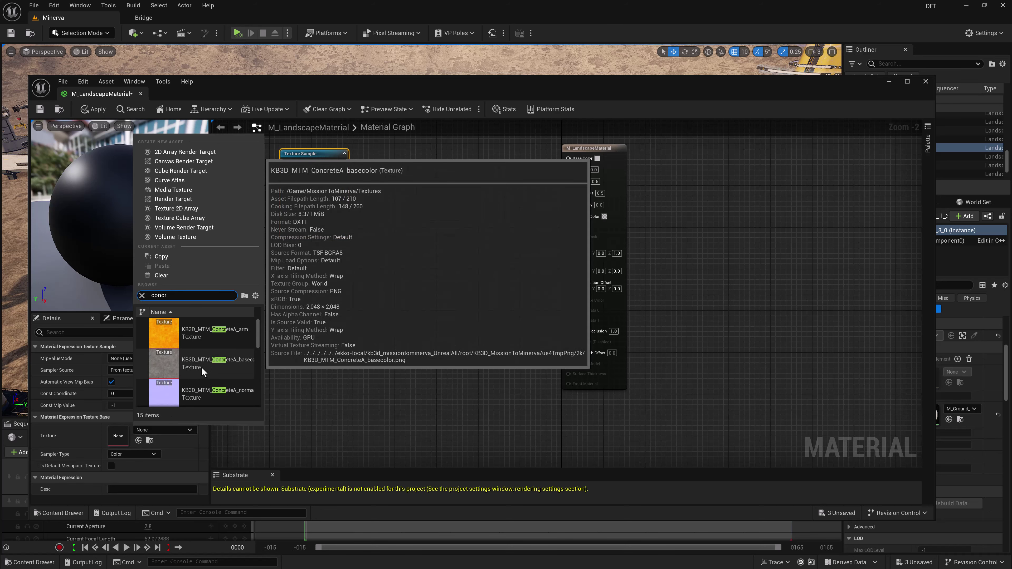
click(202, 364)
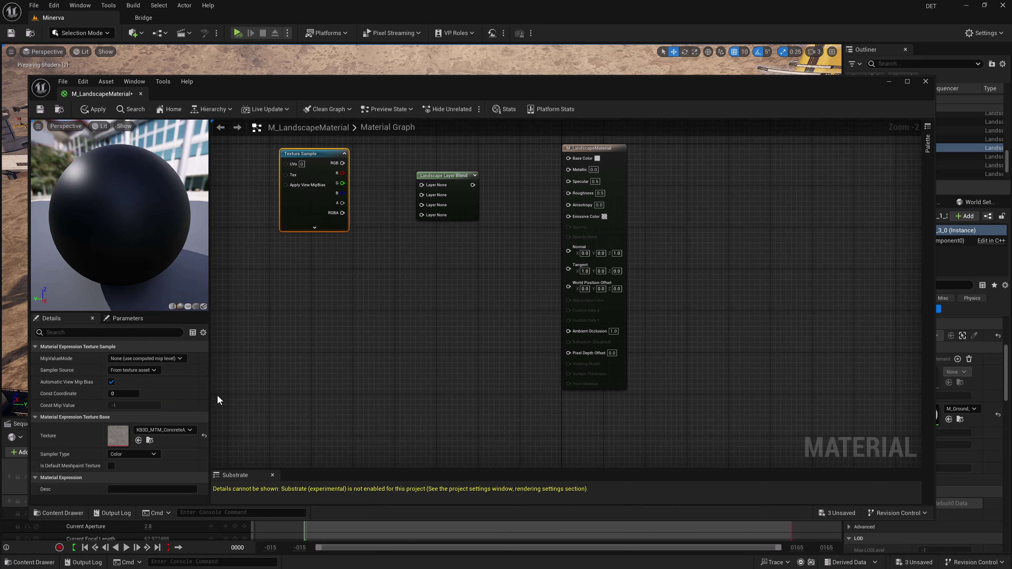
Wire the concrete texture into the blend's first layer and name that layer Concrete.
click(264, 357)
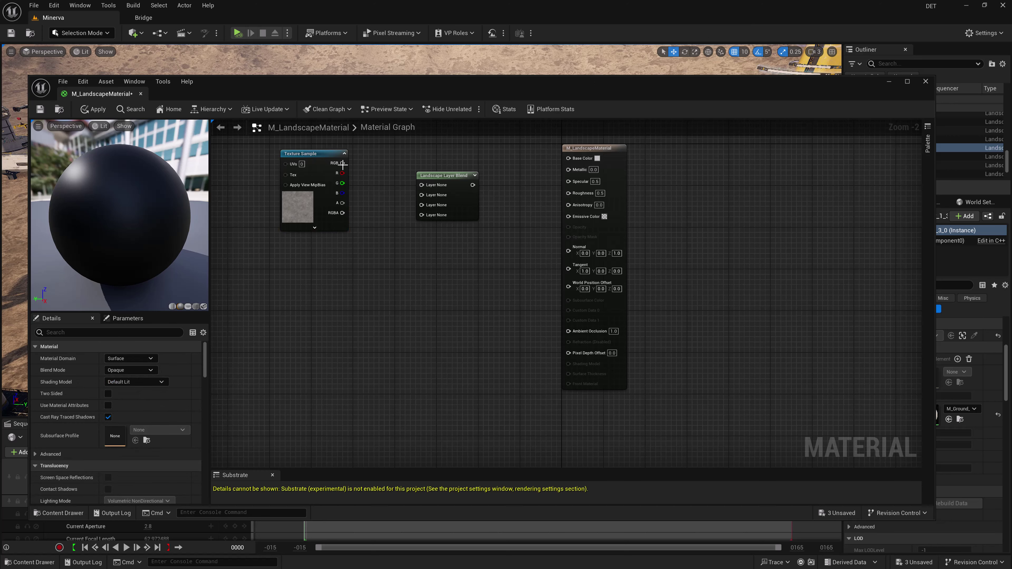
drag(342, 163, 422, 187)
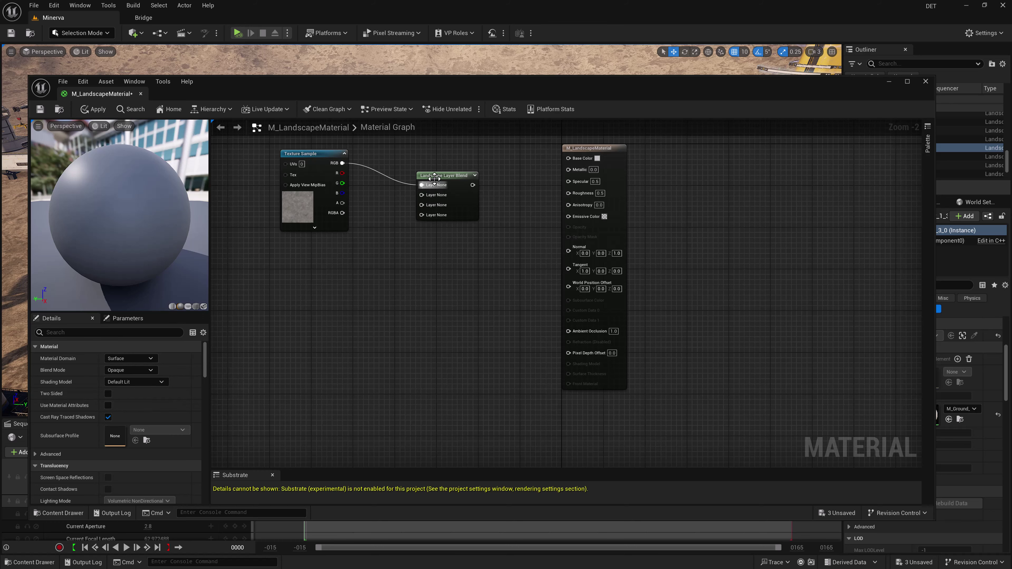
click(435, 187)
click(43, 371)
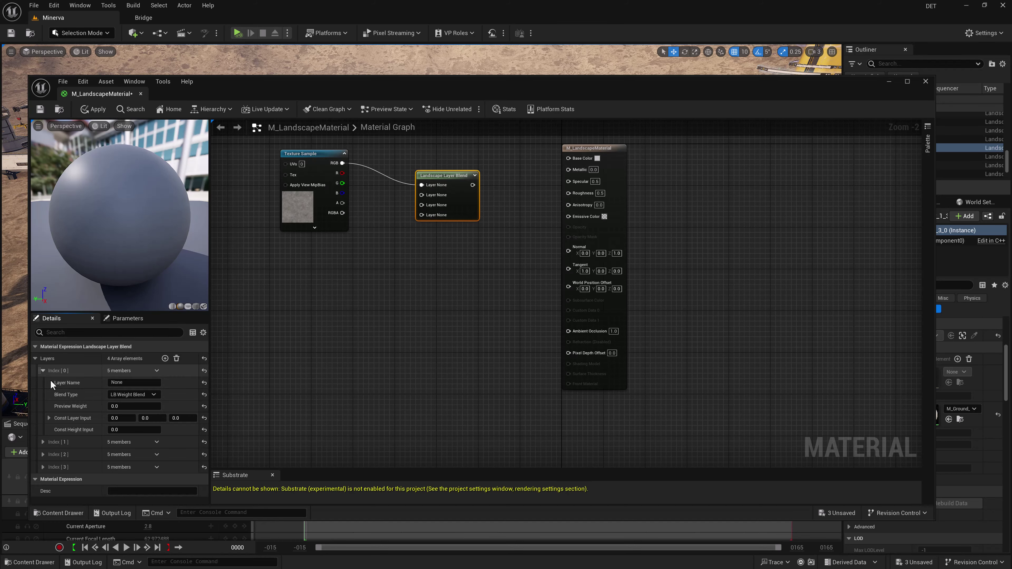
click(134, 382)
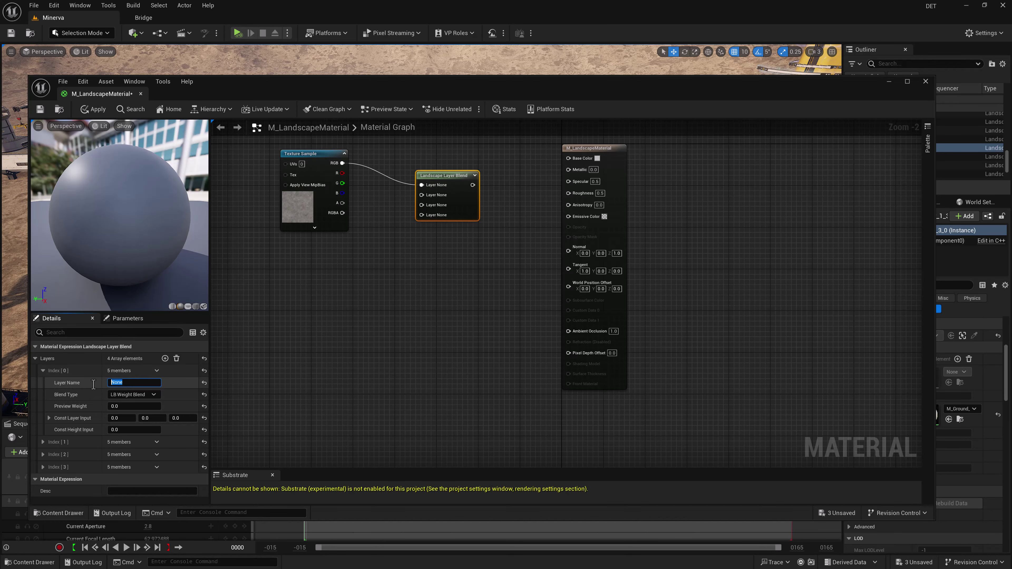
text(Concrete)
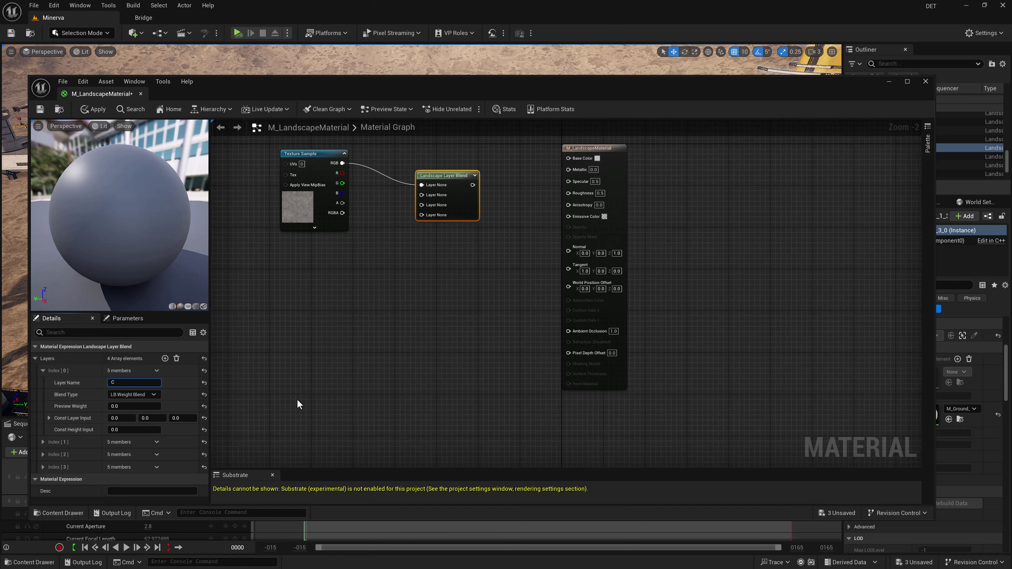
key(Return)
click(293, 294)
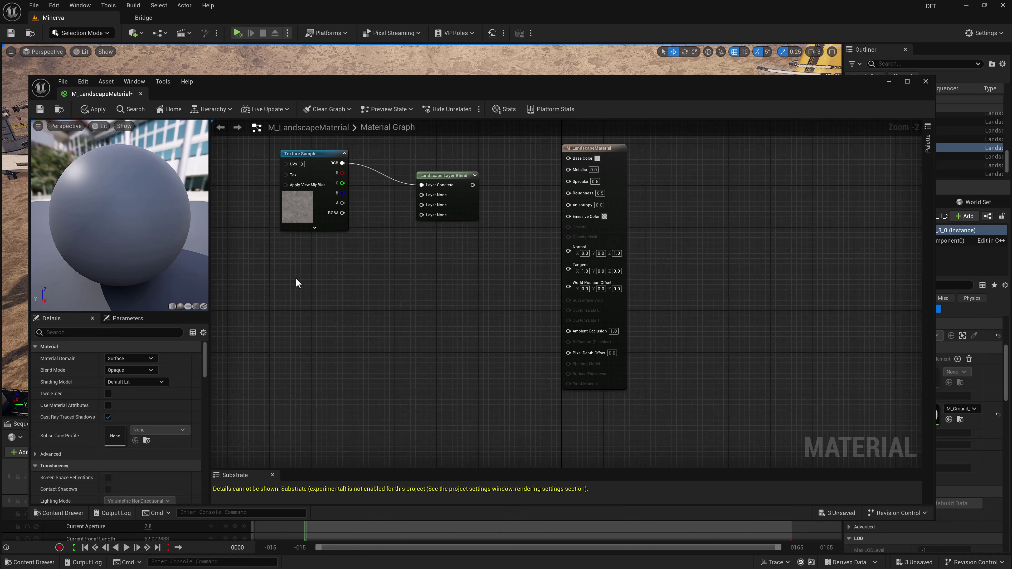
drag(442, 176, 453, 200)
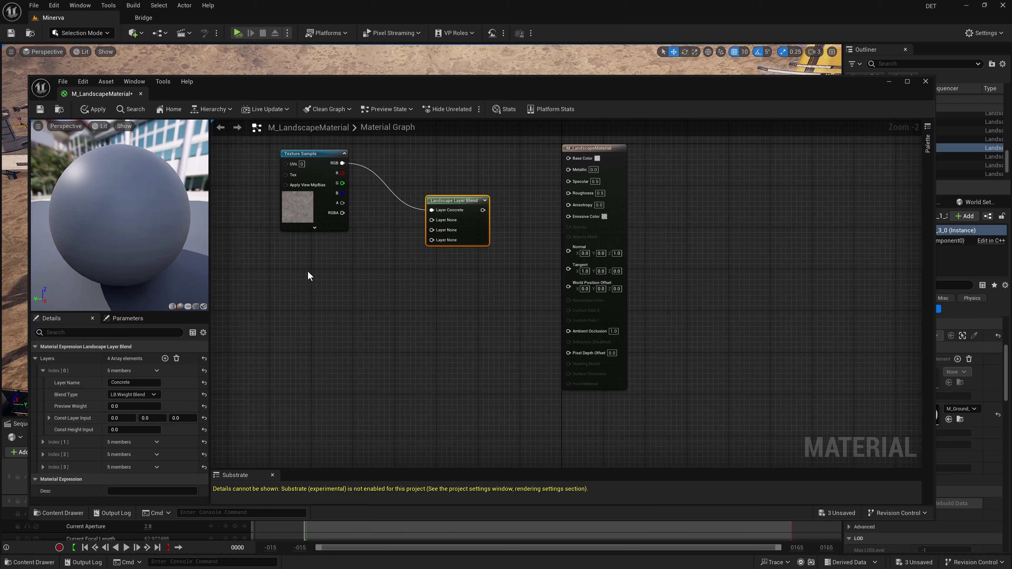
Add three Texture Sample nodes and connect them to the blend's second, third and fourth layers.
click(285, 254)
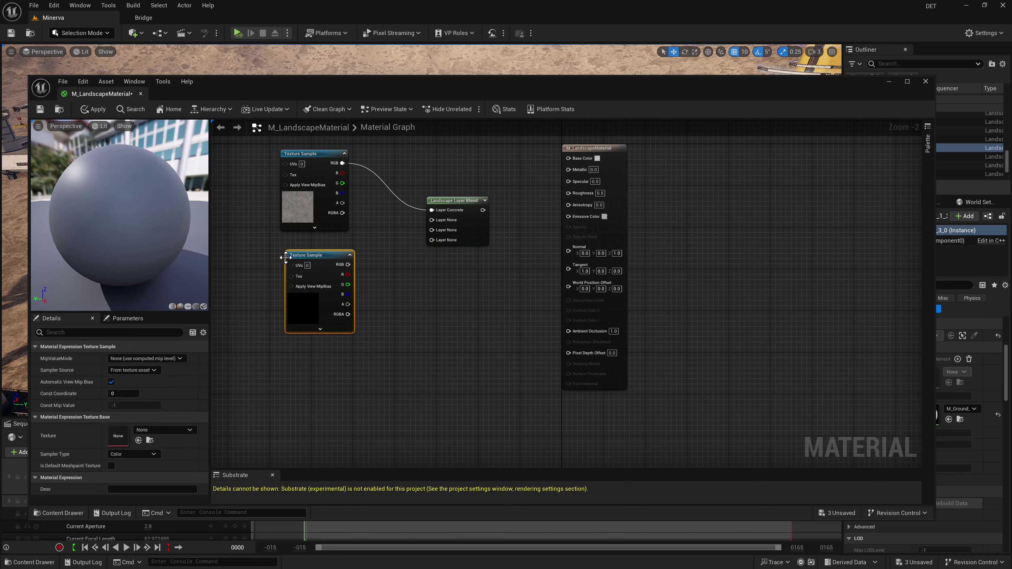
click(287, 349)
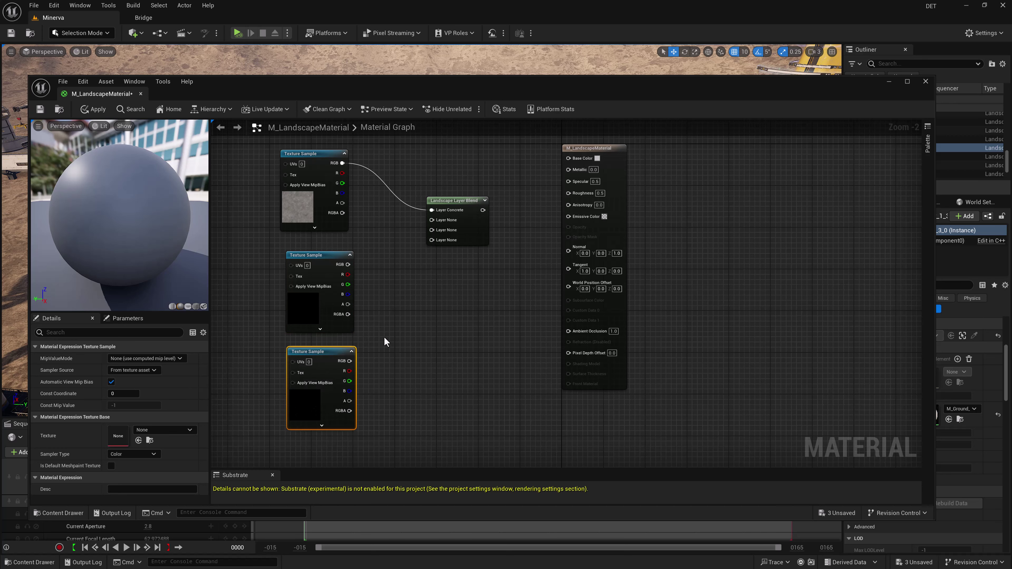
click(389, 387)
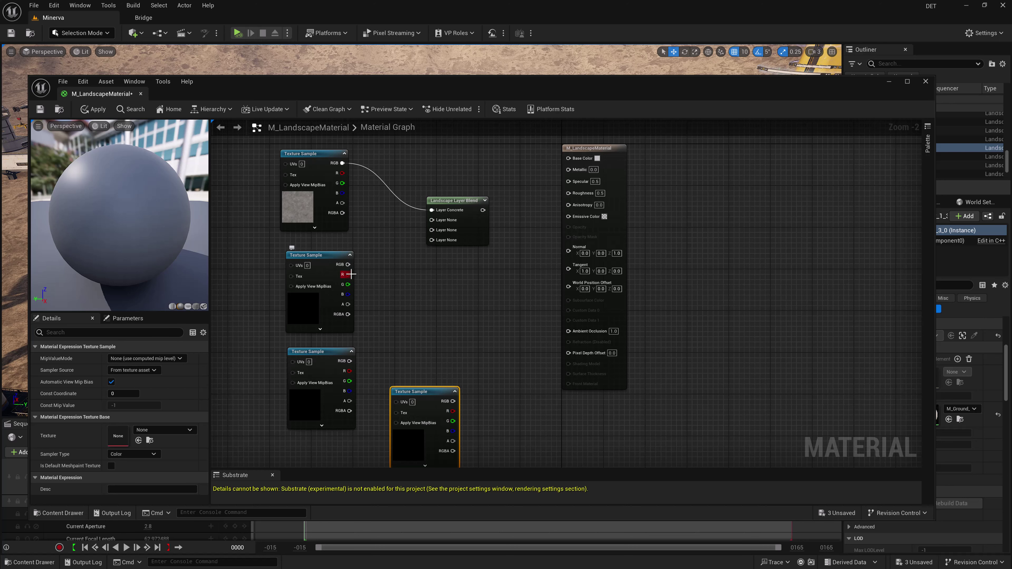
scroll(427, 308, down, 1)
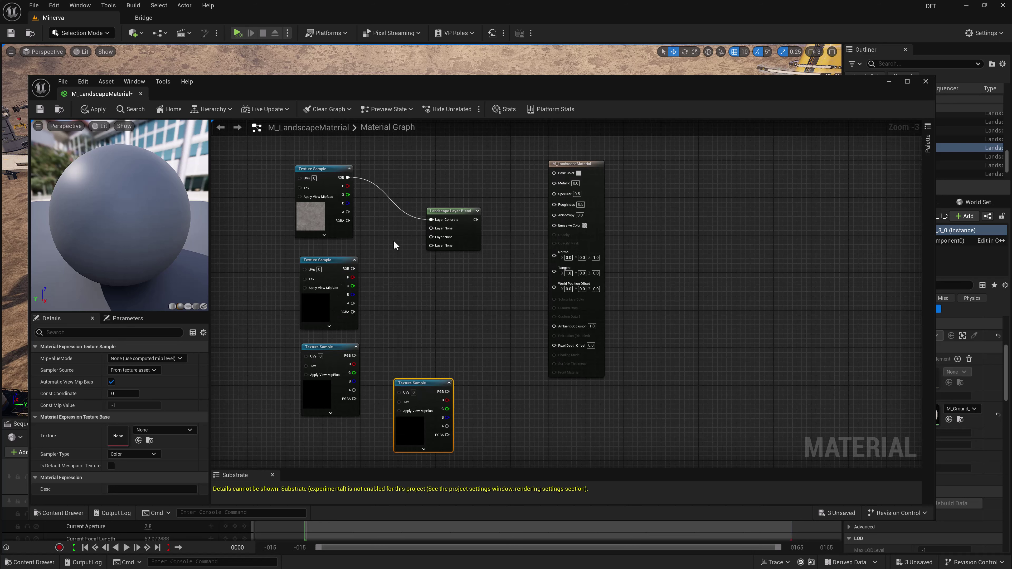
drag(353, 268, 431, 228)
drag(354, 356, 431, 237)
drag(447, 391, 431, 248)
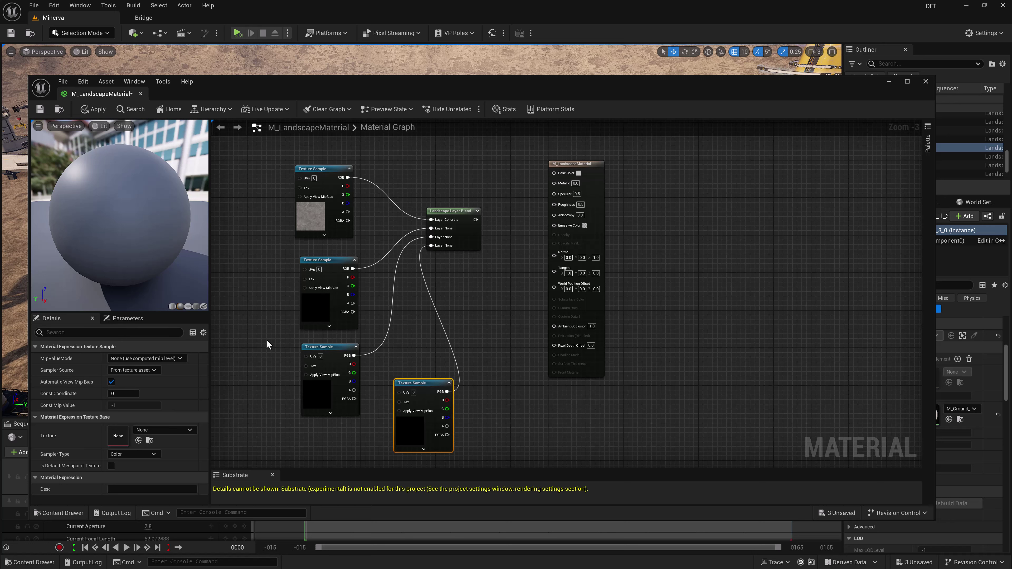
Assign the grass lawn base colour texture to the second Texture Sample.
click(318, 279)
click(190, 431)
text(grass)
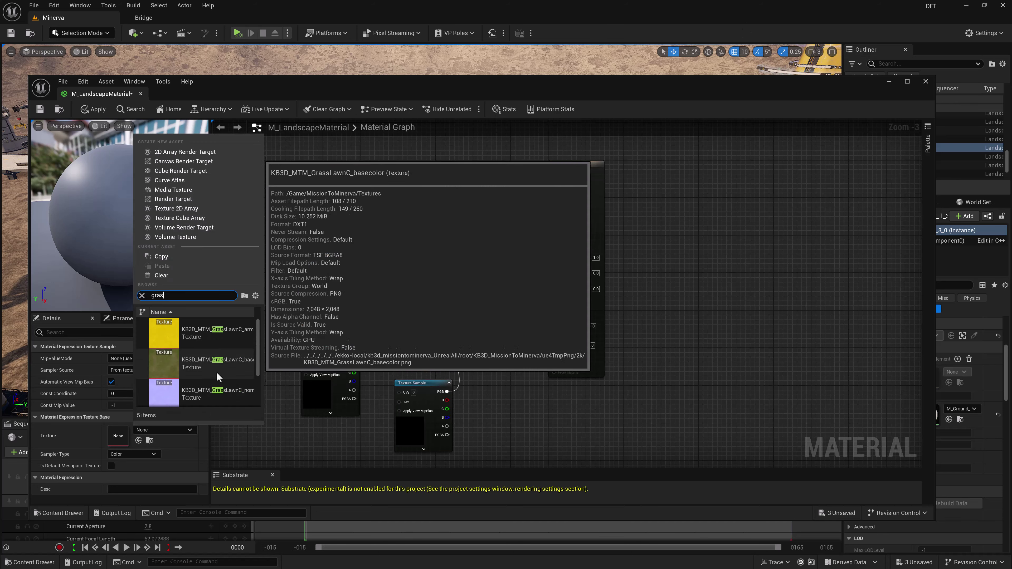
click(164, 339)
Assign a terrain texture to the third Texture Sample.
click(335, 350)
click(165, 429)
scroll(239, 359, down, 5)
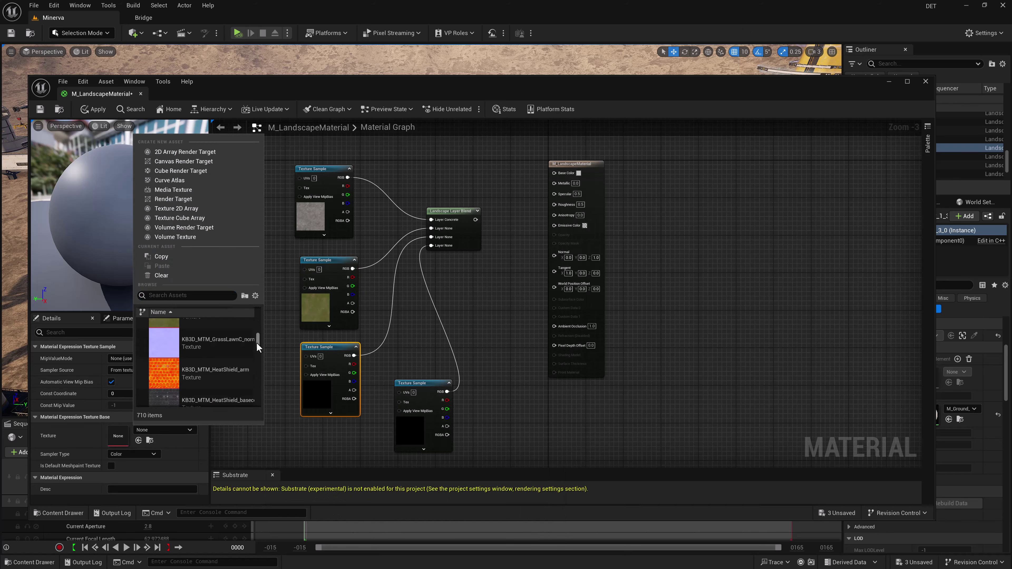
scroll(231, 384, up, 5)
click(224, 363)
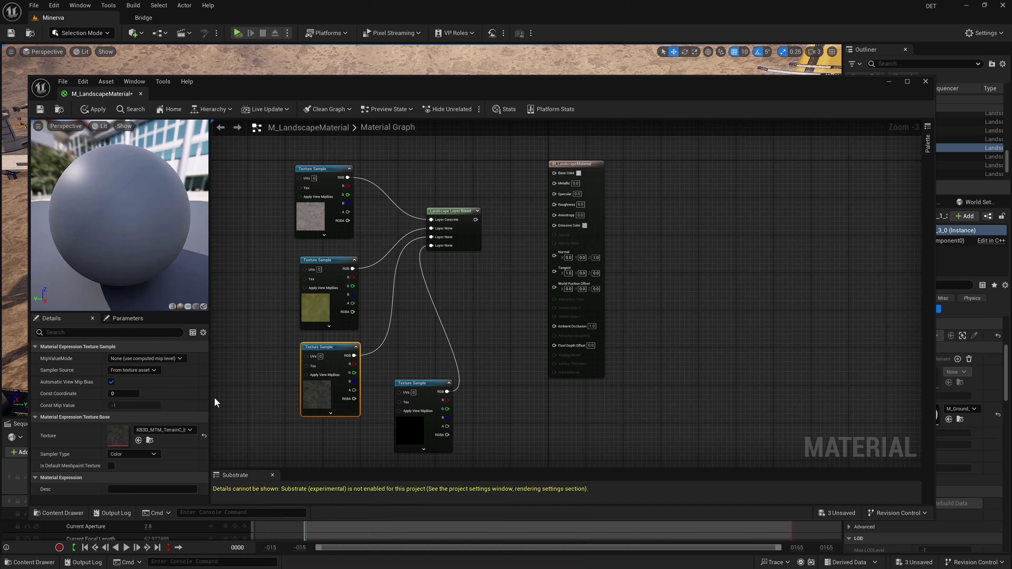
Assign the soil ground texture to the fourth Texture Sample.
click(412, 383)
click(164, 430)
scroll(234, 389, up, 5)
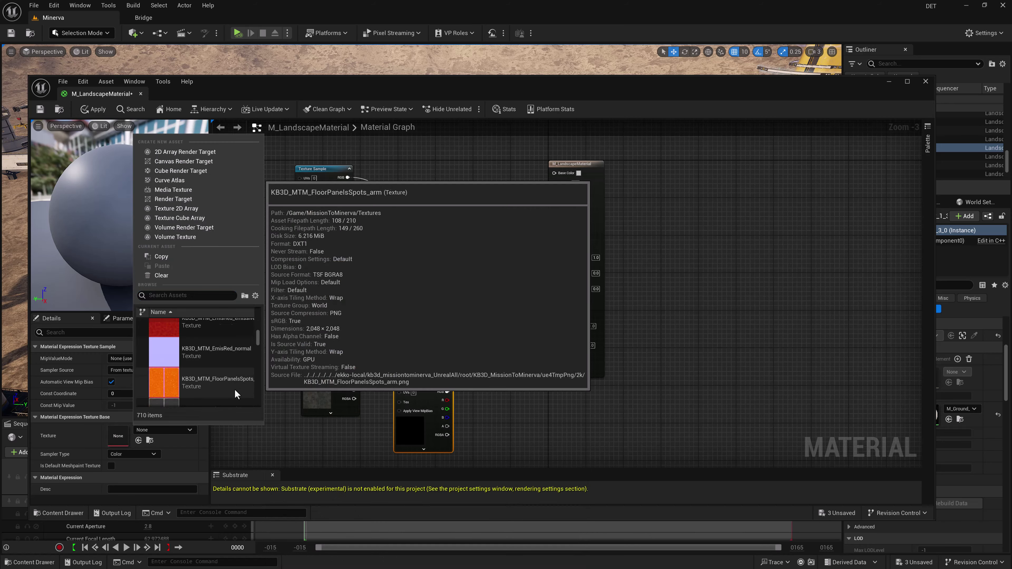
scroll(235, 393, down, 6)
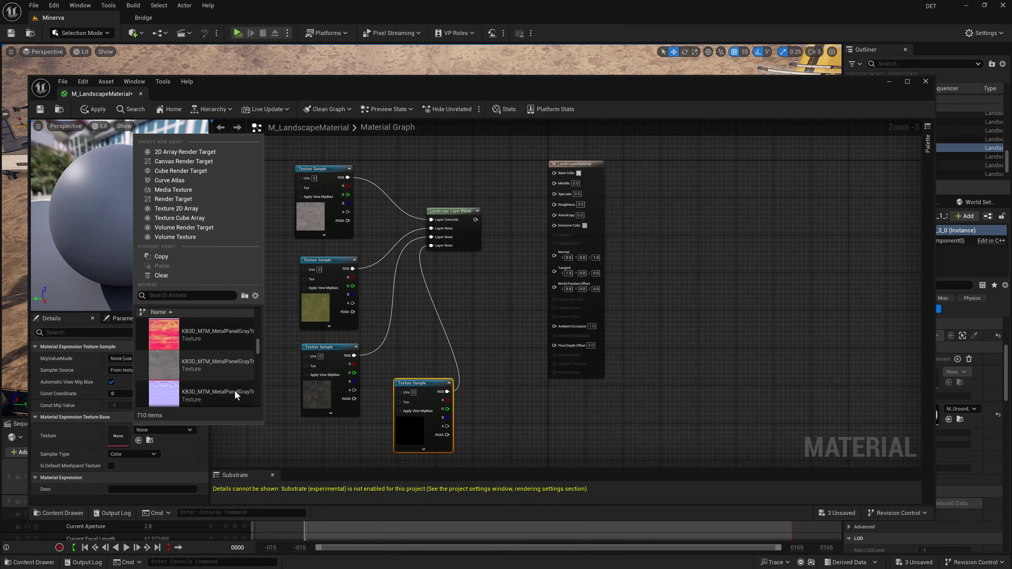
scroll(236, 388, up, 4)
scroll(235, 389, down, 3)
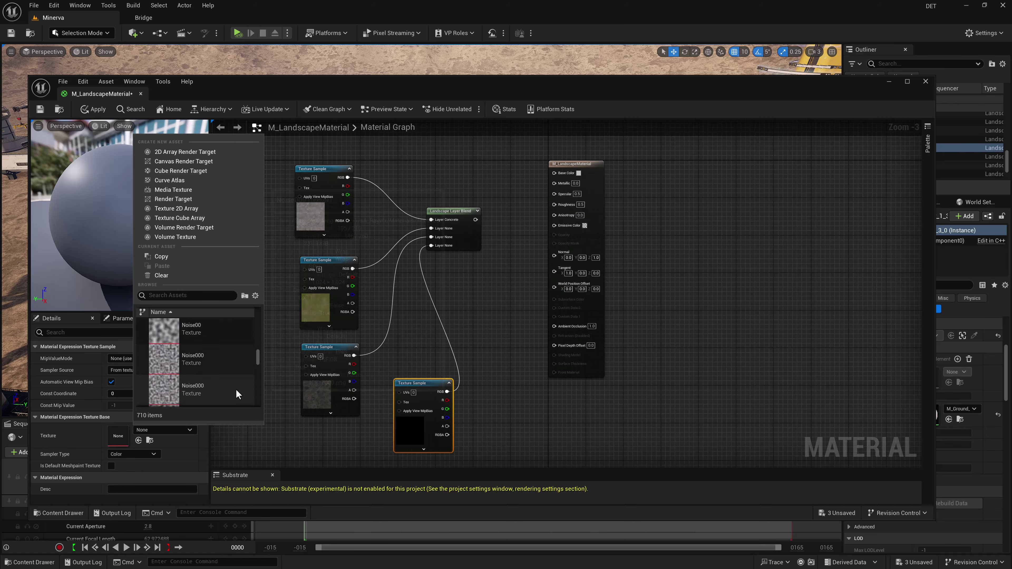
scroll(257, 354, down, 2)
click(199, 351)
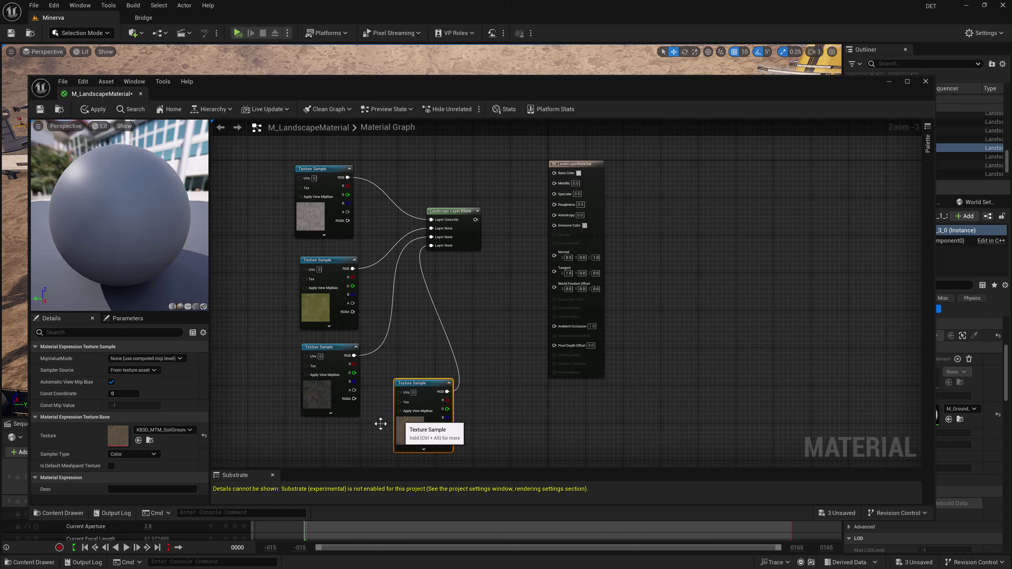
Name the blend's second layer Grass.
click(446, 211)
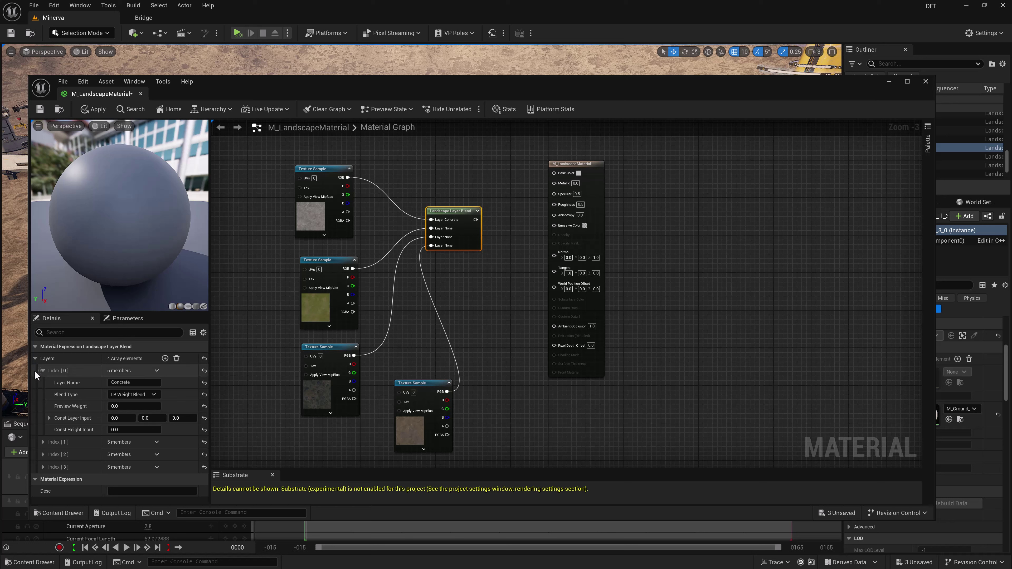
click(42, 371)
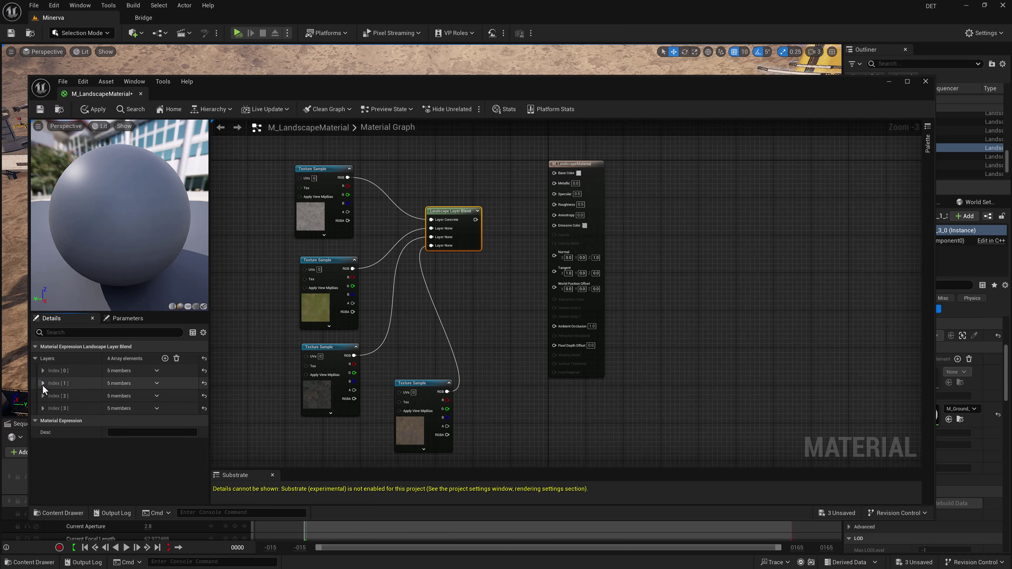
click(42, 384)
click(134, 395)
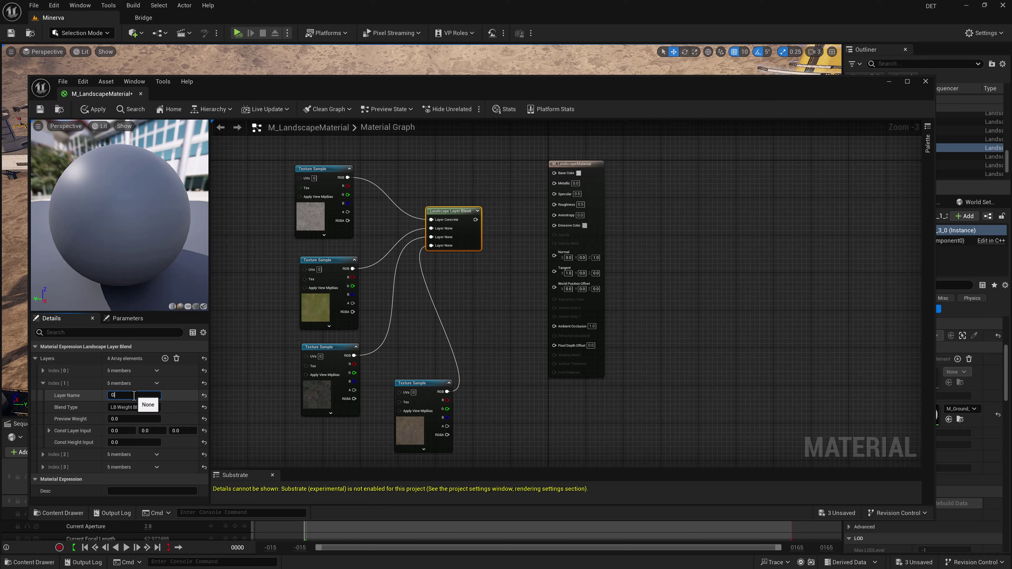
key(Return)
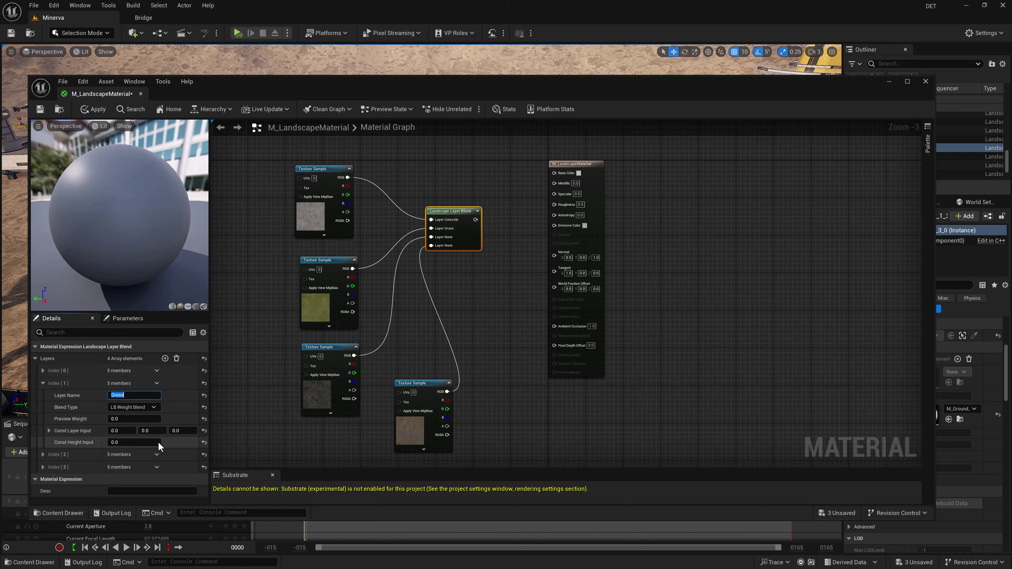
Name the third layer Rock and start renaming the fourth layer.
click(327, 358)
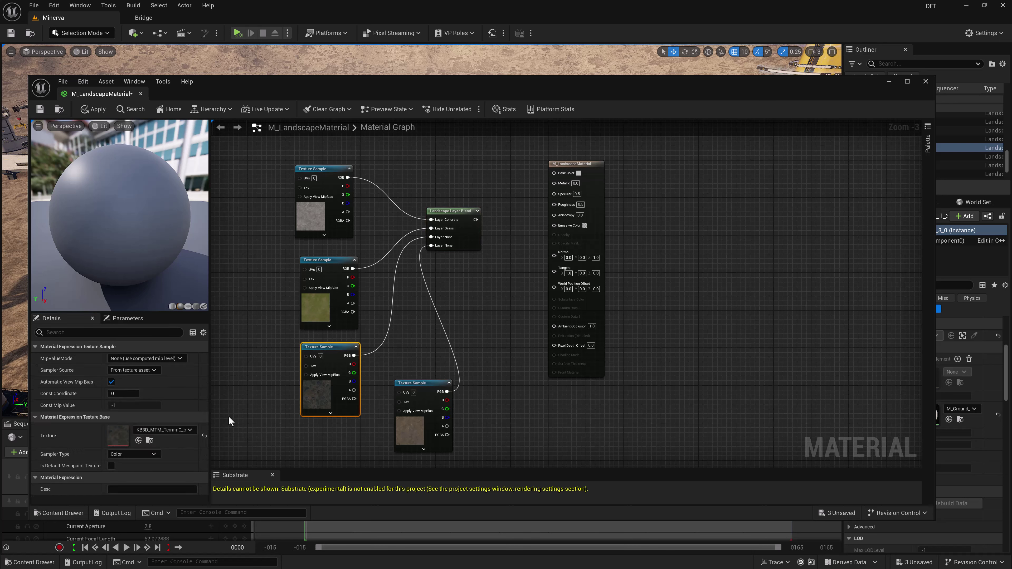
click(462, 211)
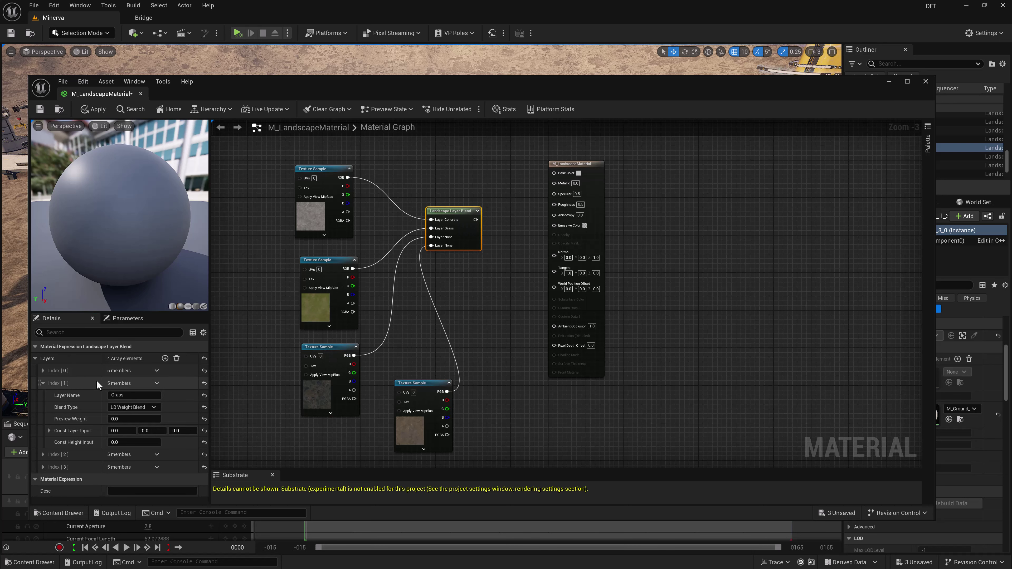
click(43, 383)
click(42, 395)
click(139, 408)
text(N)
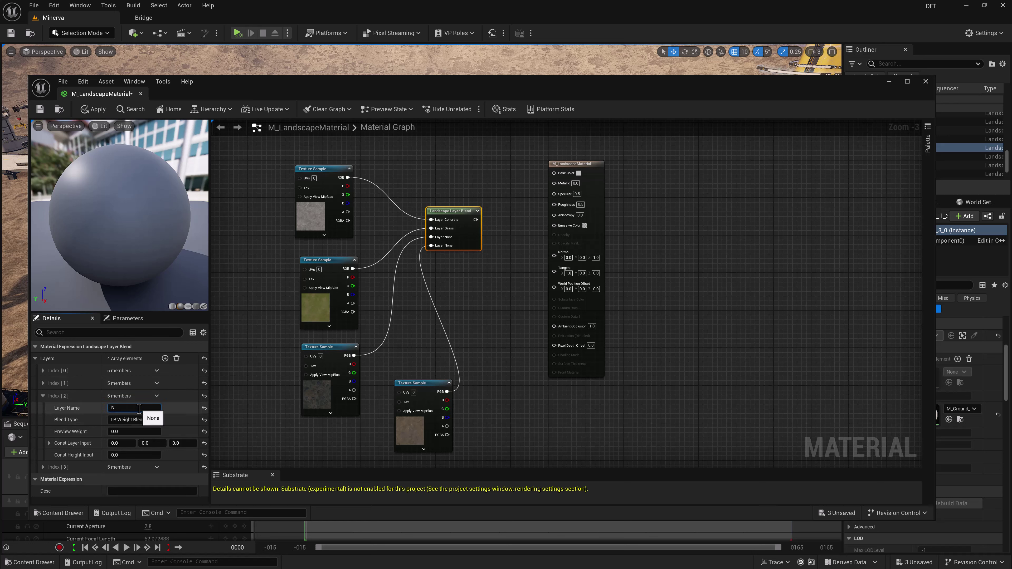
key(BackSpace)
text(Rock)
key(Return)
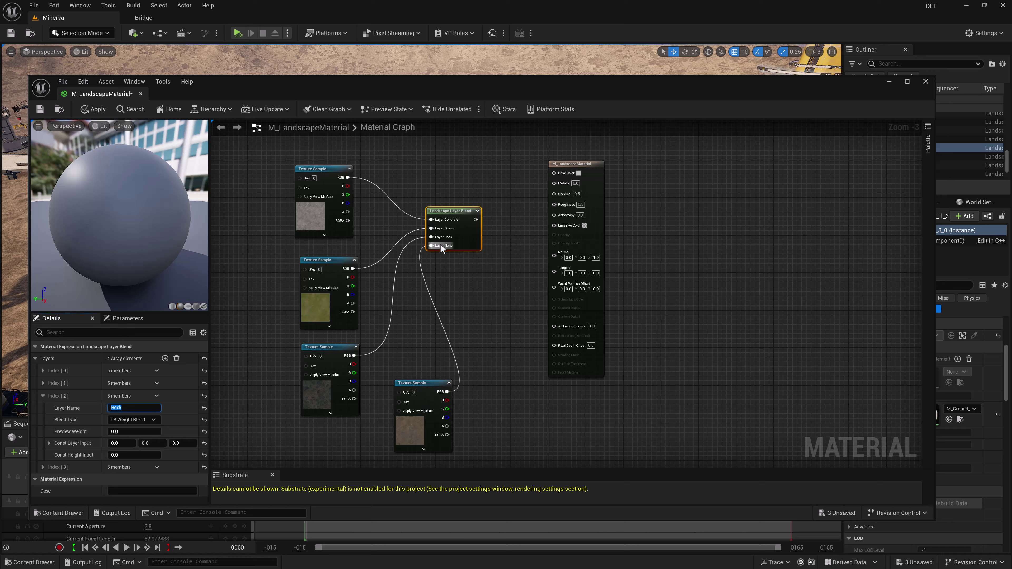
click(42, 396)
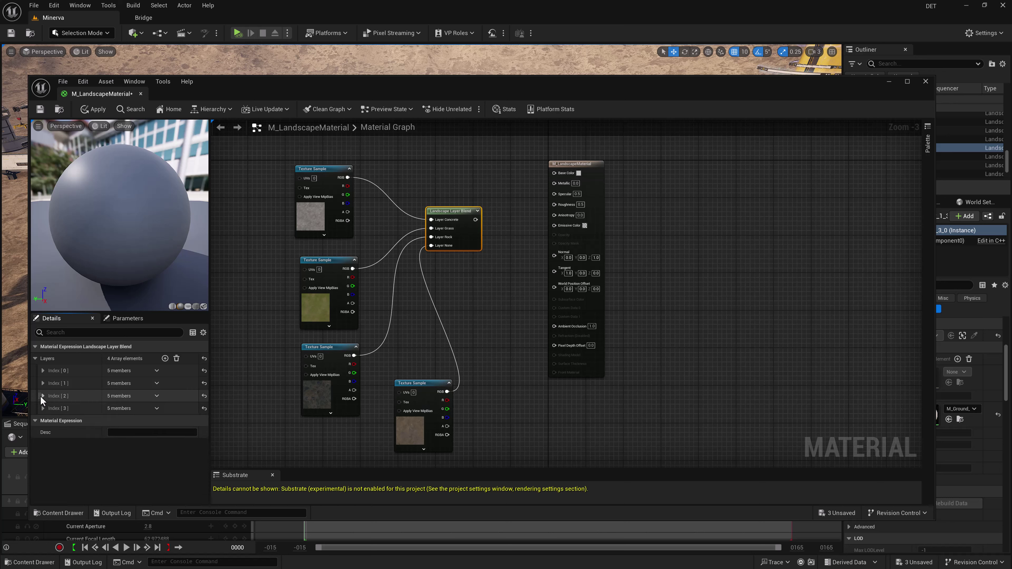
click(42, 409)
click(134, 420)
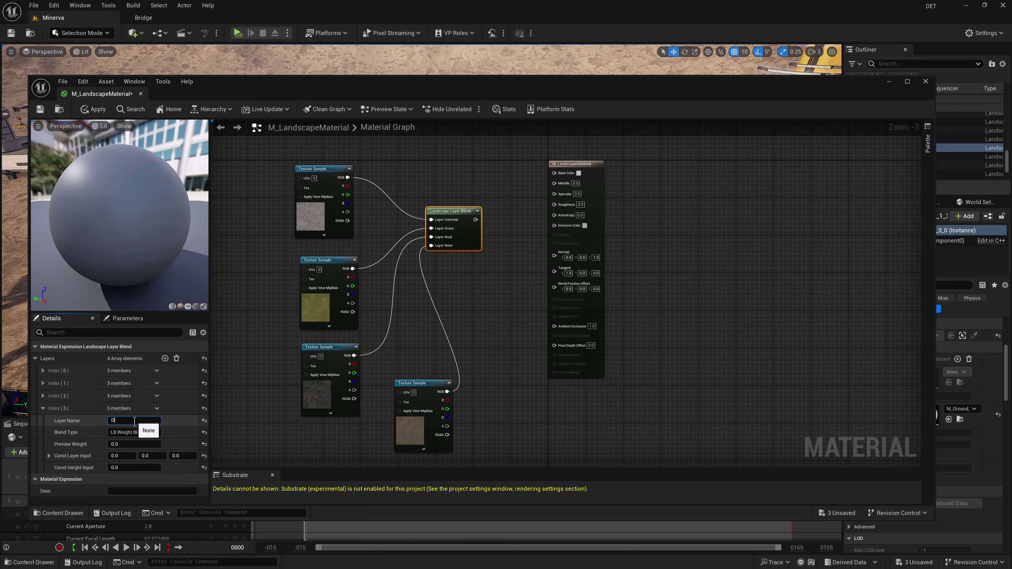
Name layer four Dirt, feed the blend into Base Color, then apply, save and dock the editor.
key(Return)
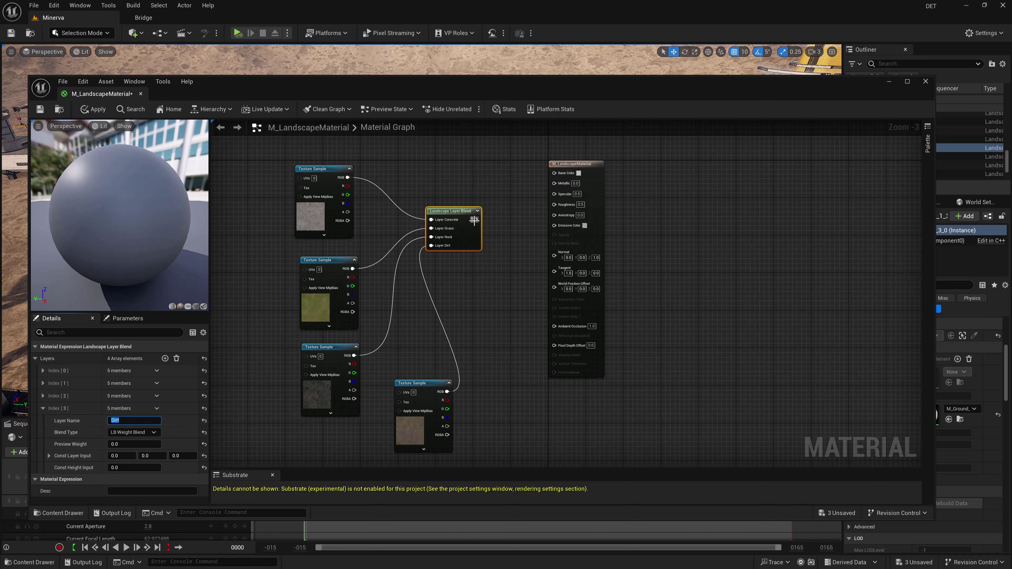
drag(475, 219, 556, 179)
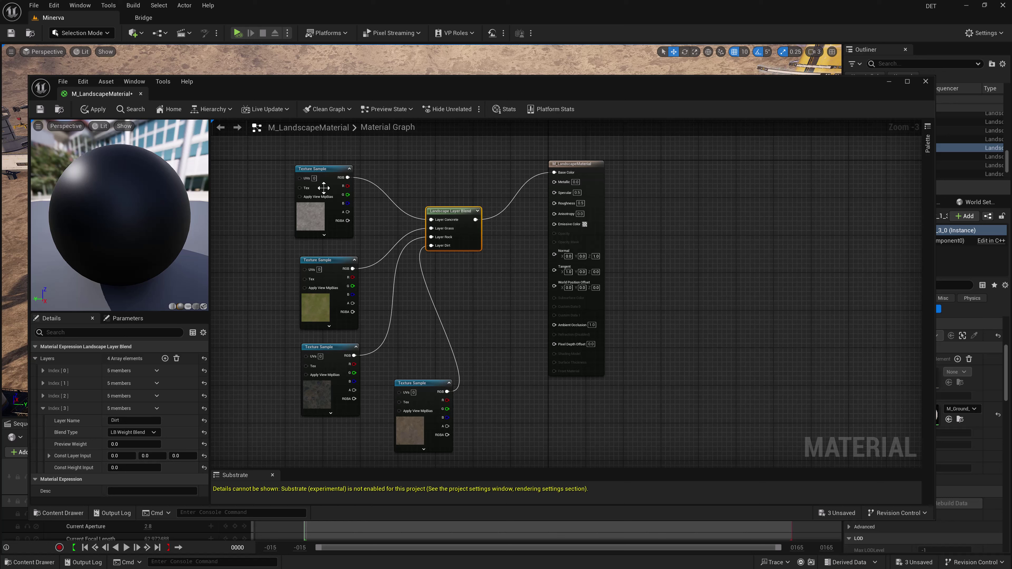
click(83, 112)
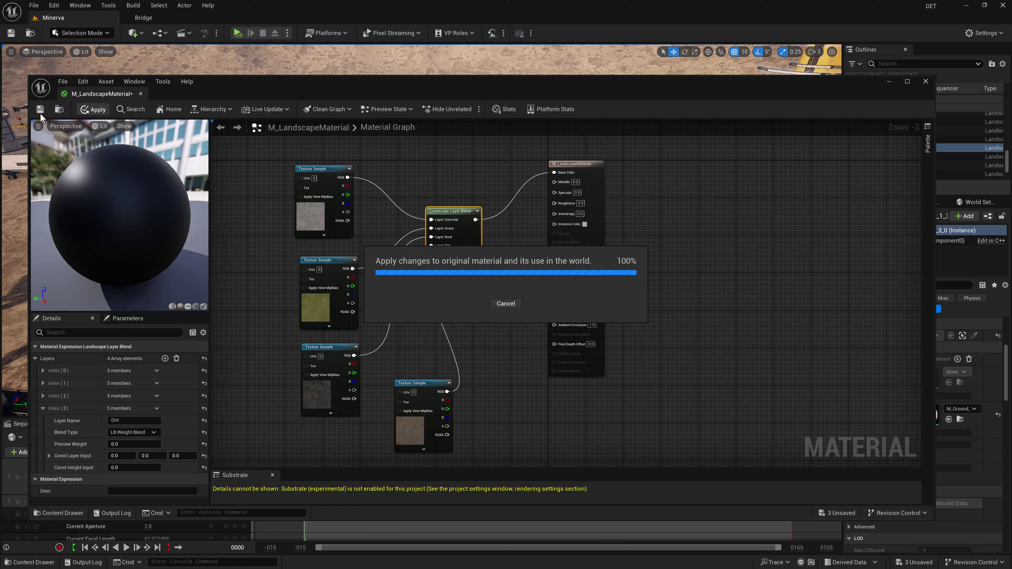
click(40, 111)
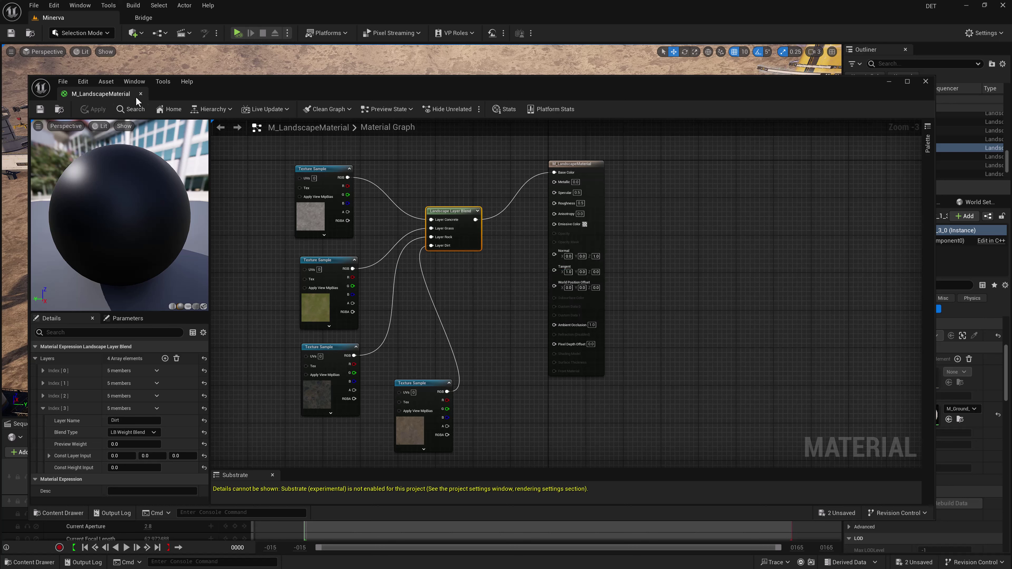
drag(121, 94, 251, 18)
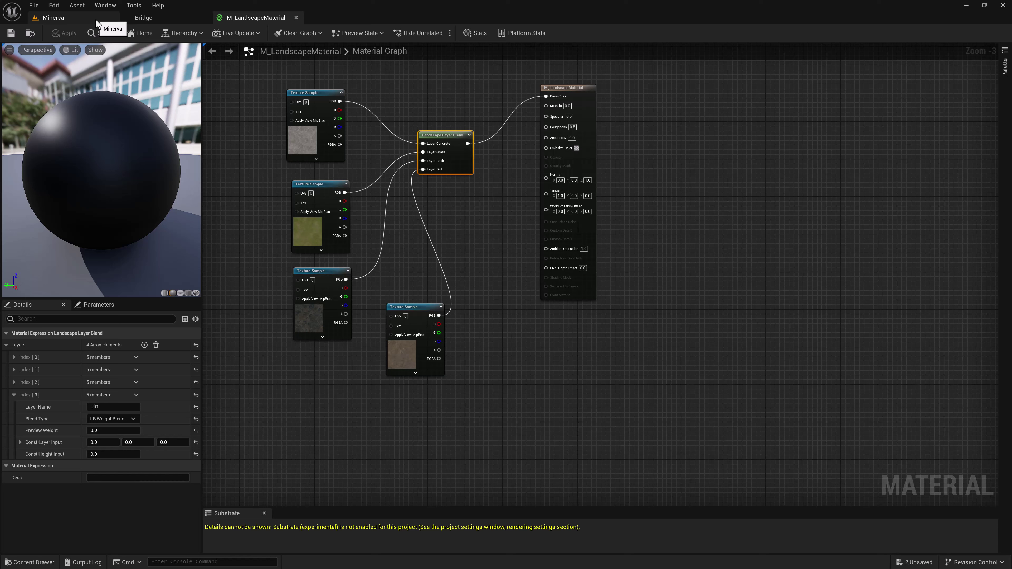
Select both Minerva landscapes, show all Details, and filter the Landscape Material picker by 'land'.
click(53, 17)
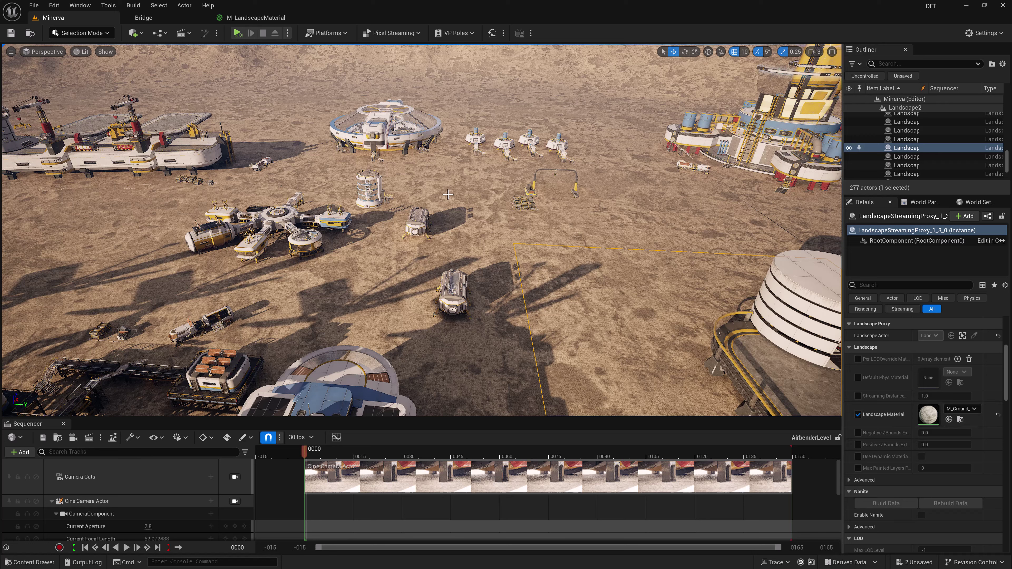
scroll(923, 146, up, 3)
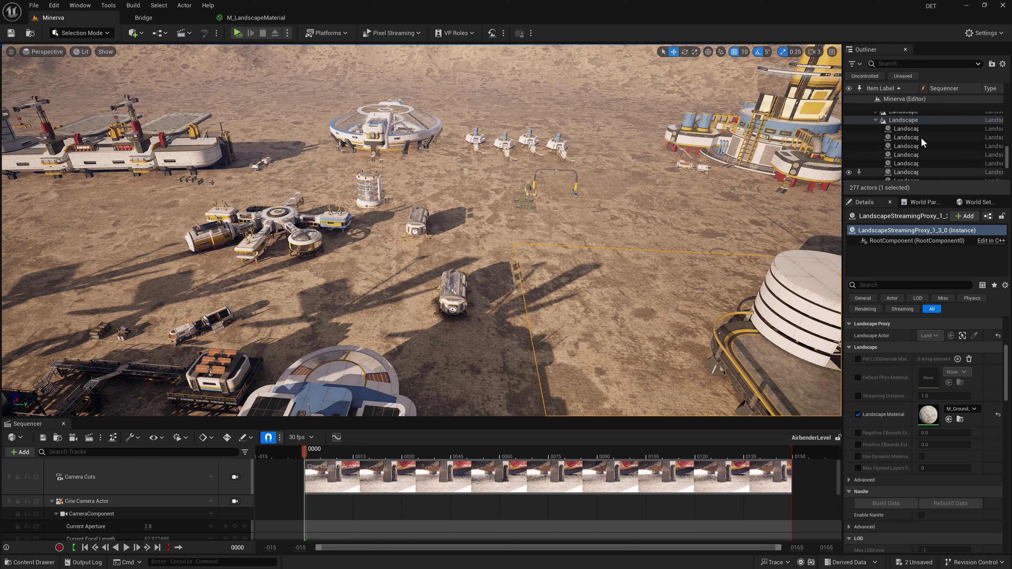
scroll(922, 152, up, 1)
click(910, 158)
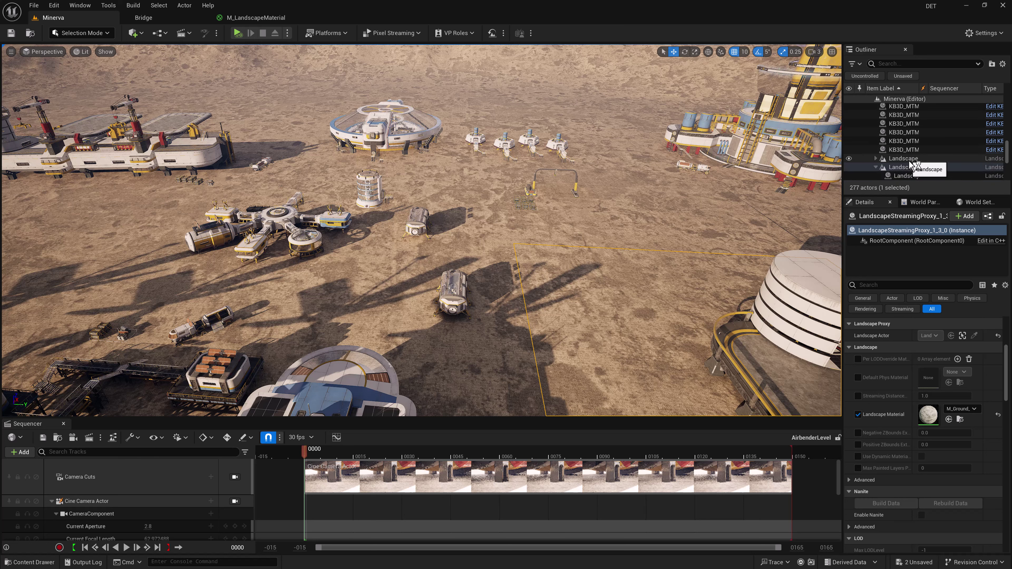
ctrl+click(913, 167)
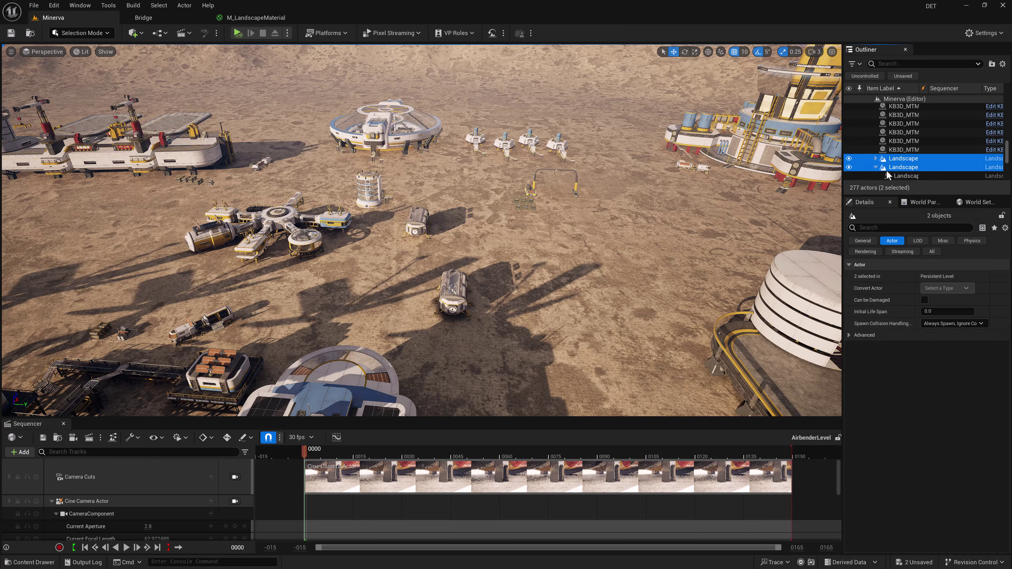
click(875, 167)
click(933, 252)
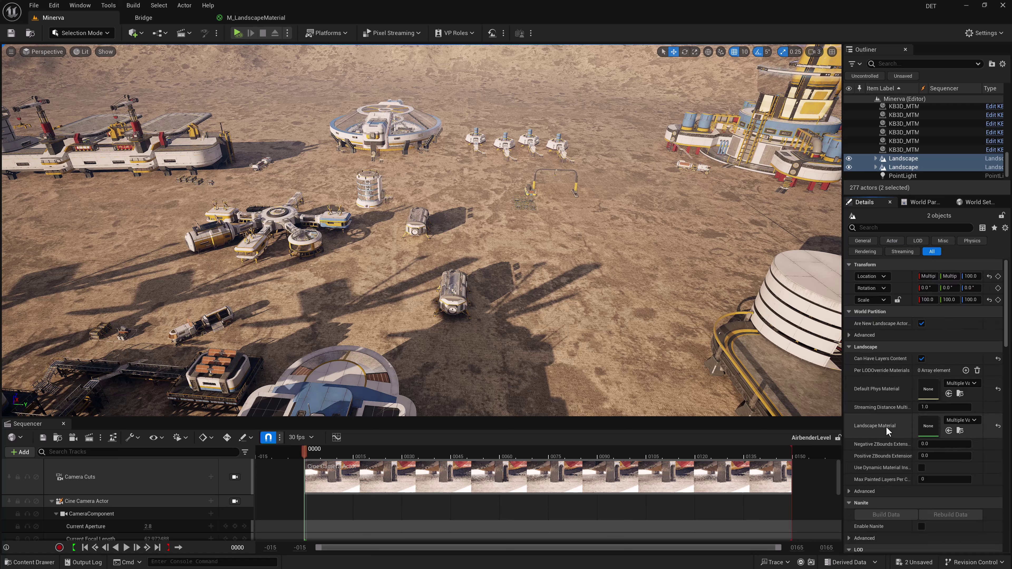
click(975, 420)
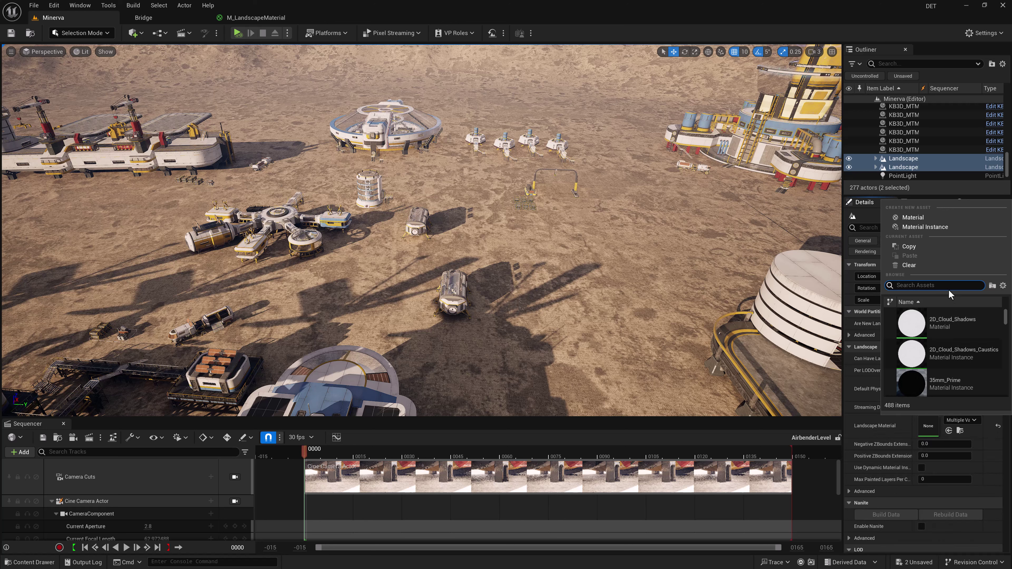
text(lands)
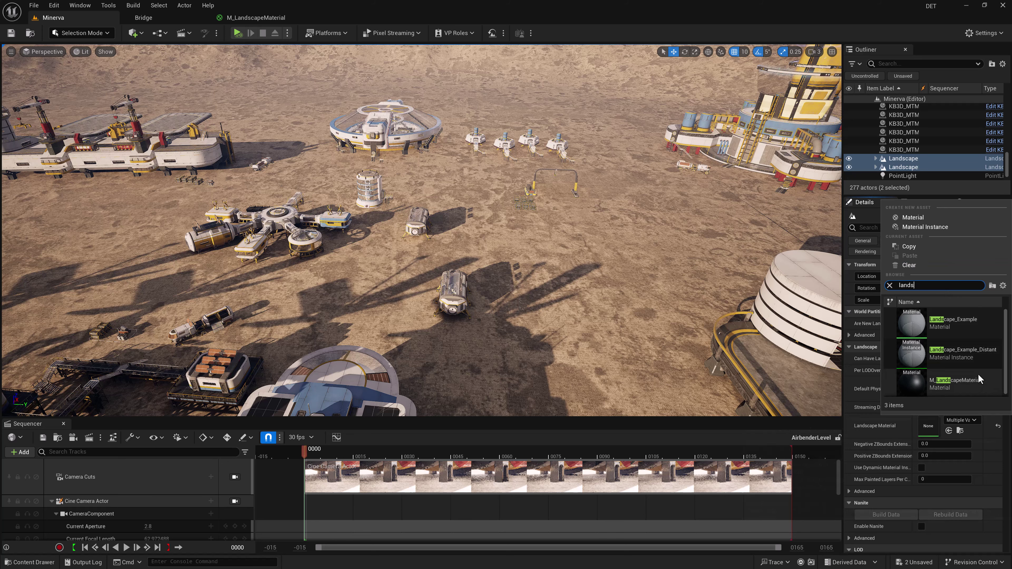
Pick M_LandscapeMaterial as the Landscape Material for both selected landscapes.
click(973, 385)
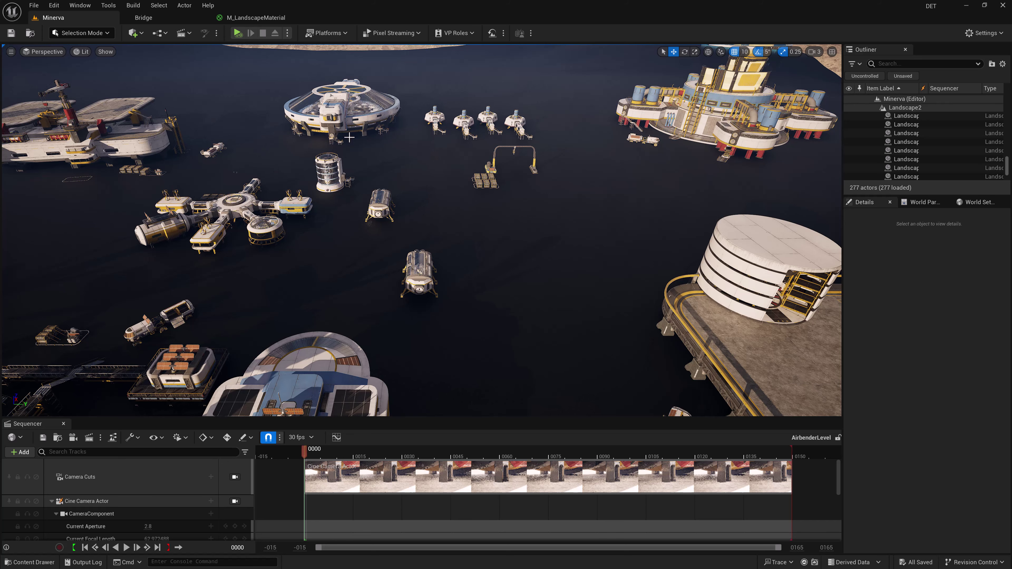
In Landscape Mode, create and save a weight-blended Concrete_LayerInfo for the Concrete layer.
click(107, 32)
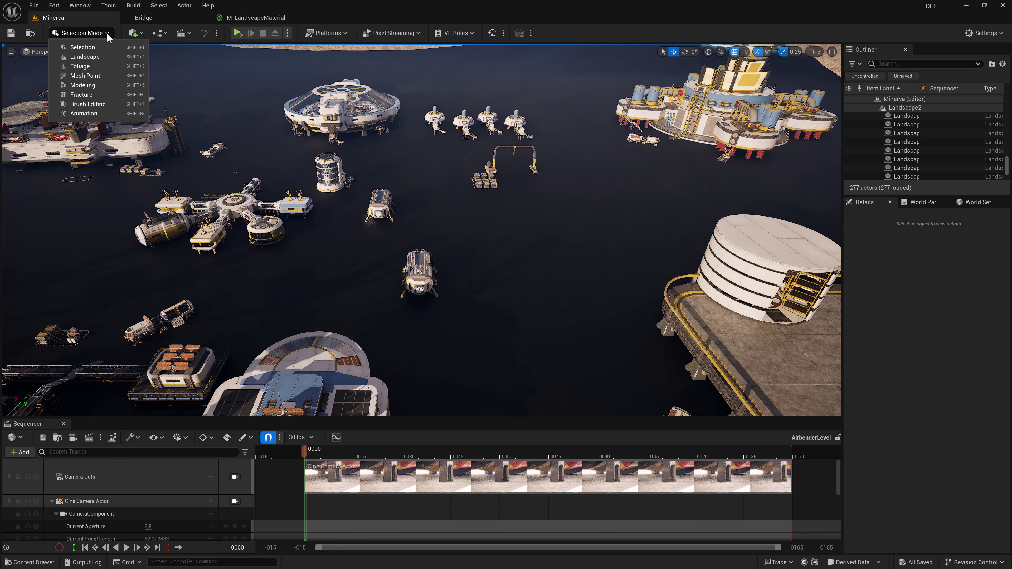
click(100, 56)
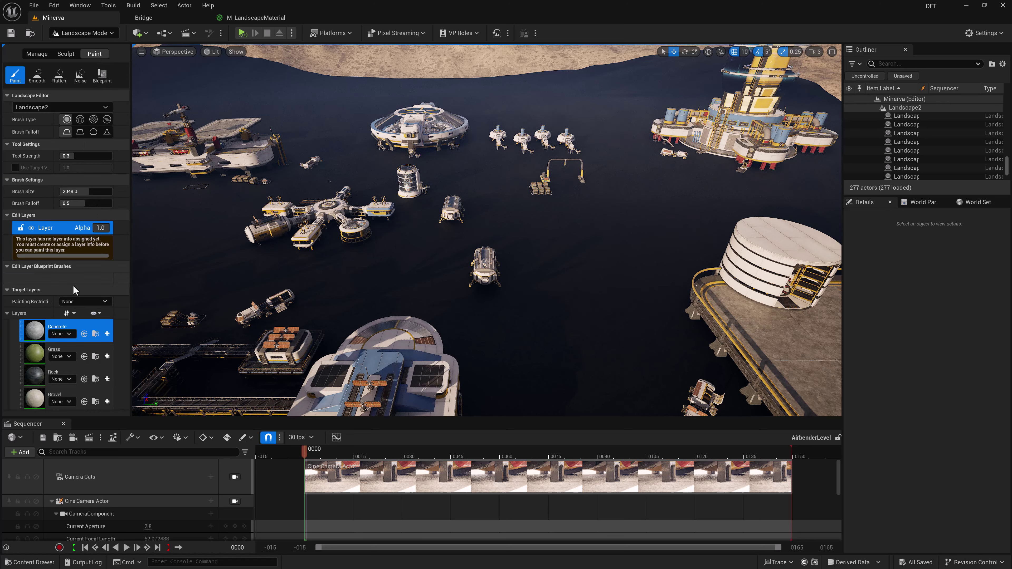
click(44, 327)
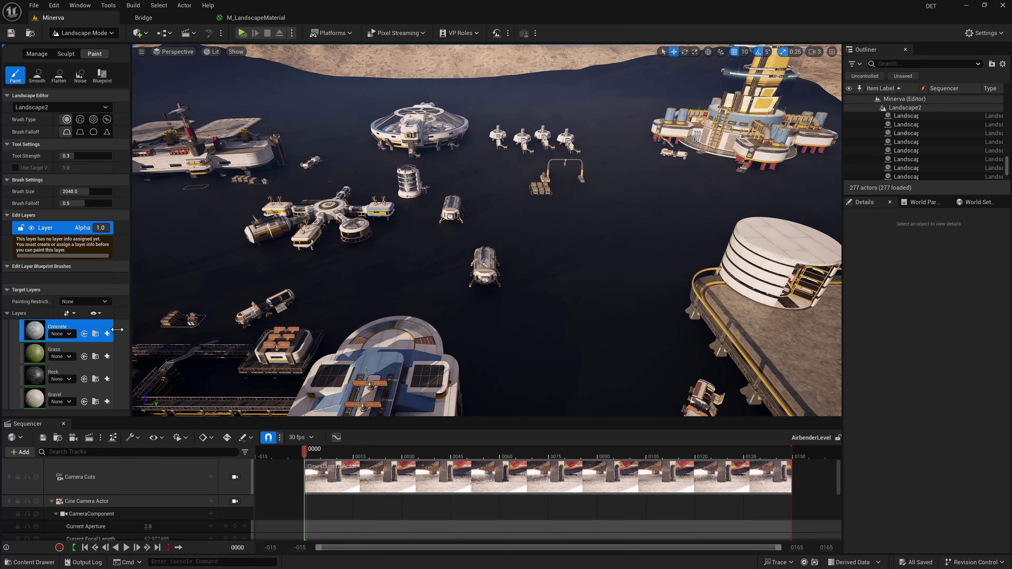
click(107, 334)
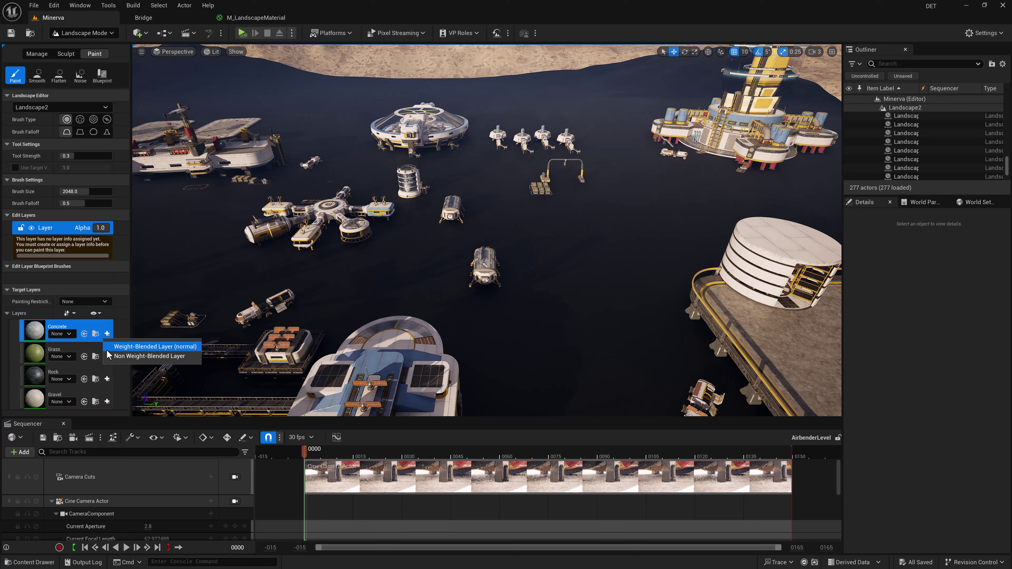
click(127, 349)
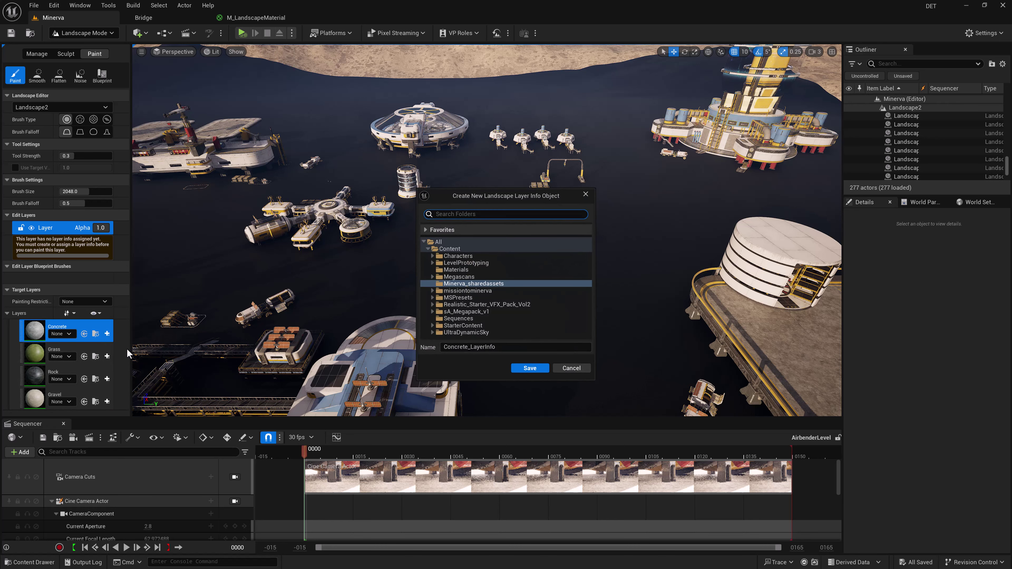
click(529, 368)
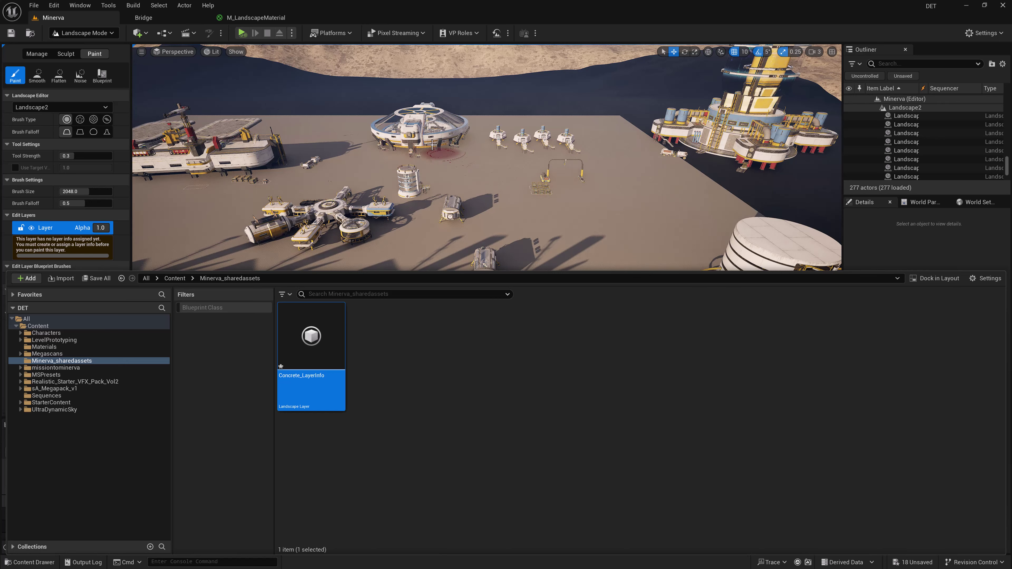
Create weight-blended layer infos for the Grass and Rock layers, saving Rock_LayerInfo.
click(122, 81)
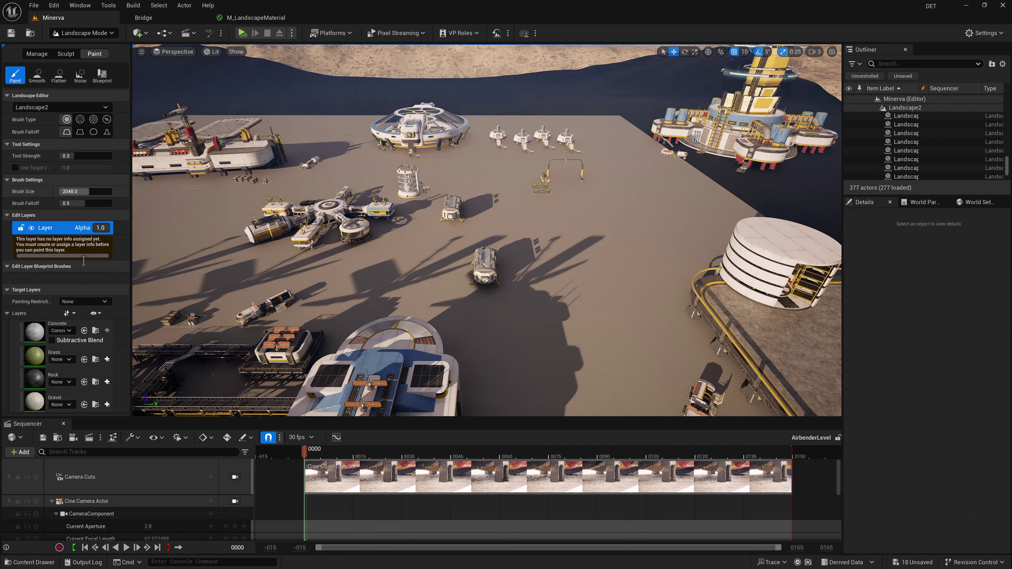
click(106, 360)
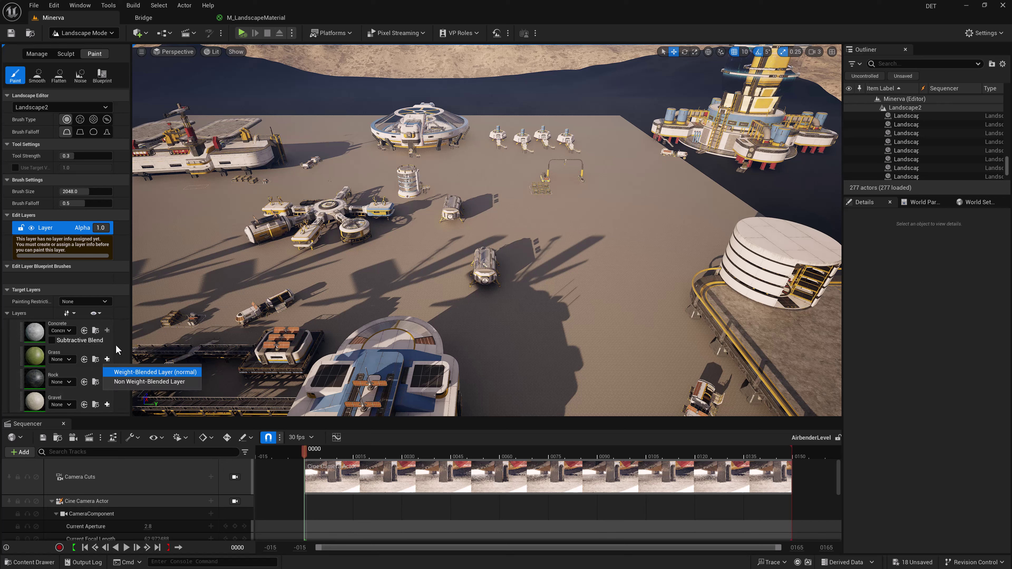
click(131, 367)
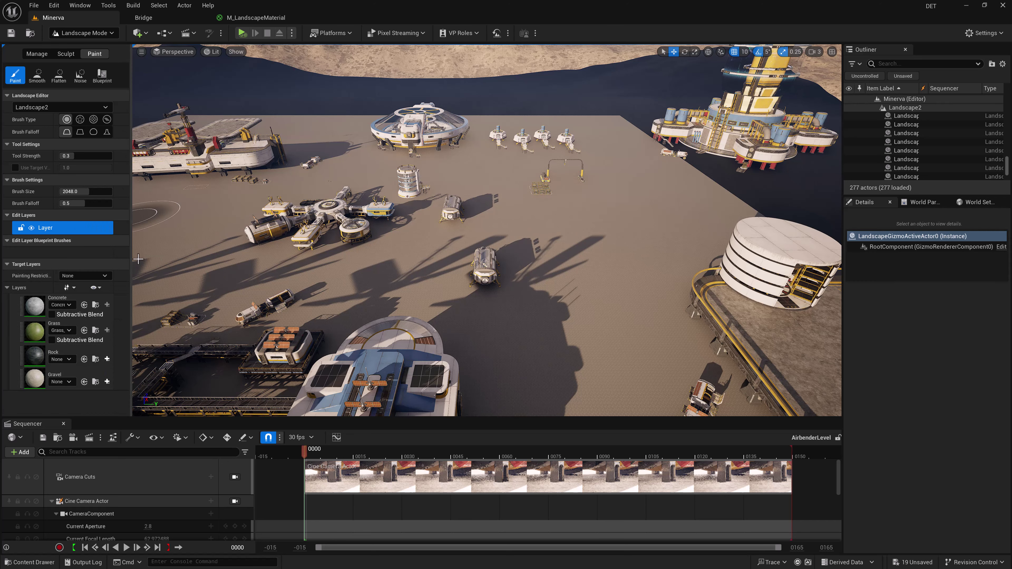
click(107, 359)
click(126, 373)
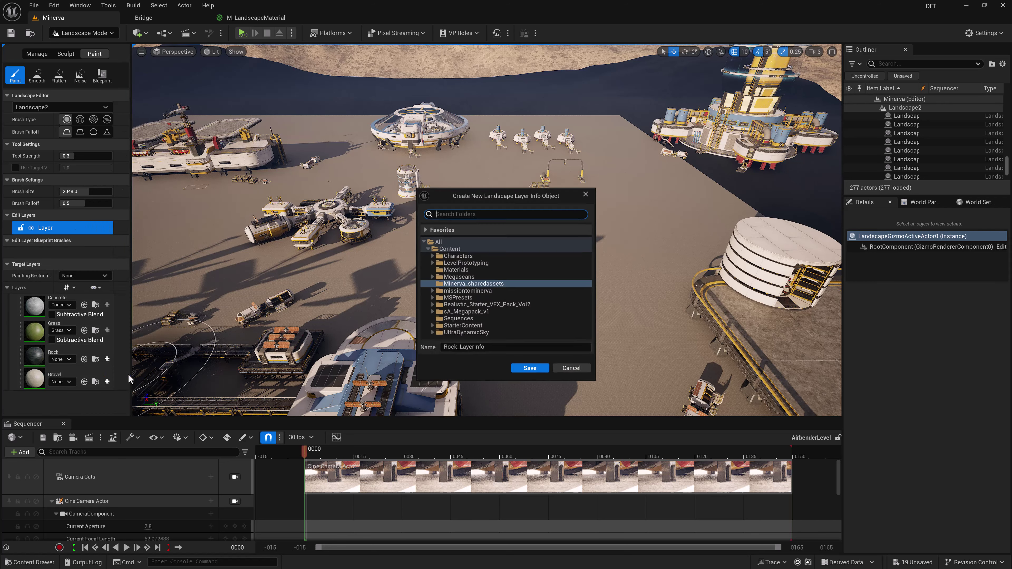
click(529, 368)
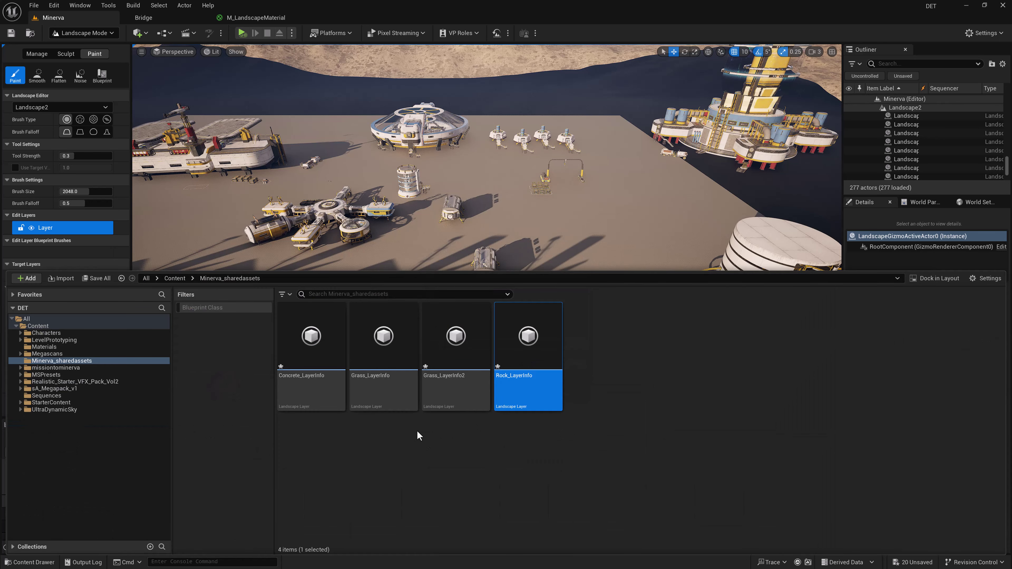
Create and save a non-weight-blended Gravel_LayerInfo for the Gravel layer.
click(121, 54)
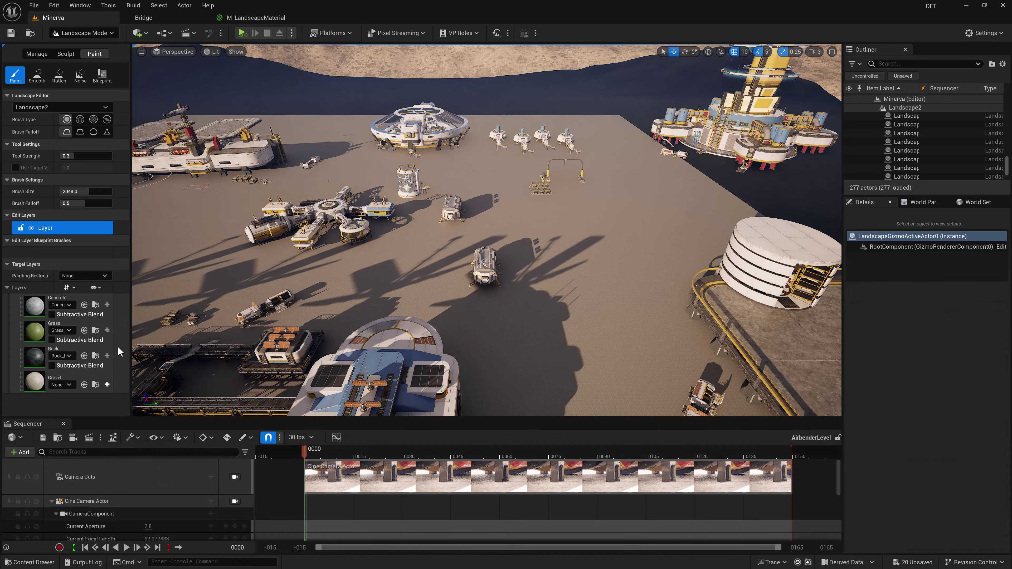
click(107, 384)
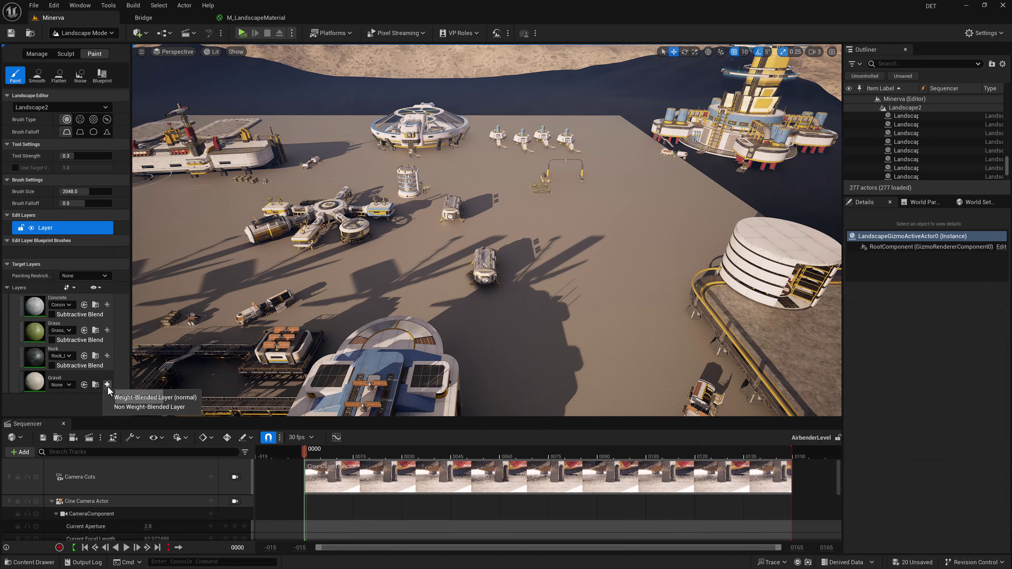
click(148, 406)
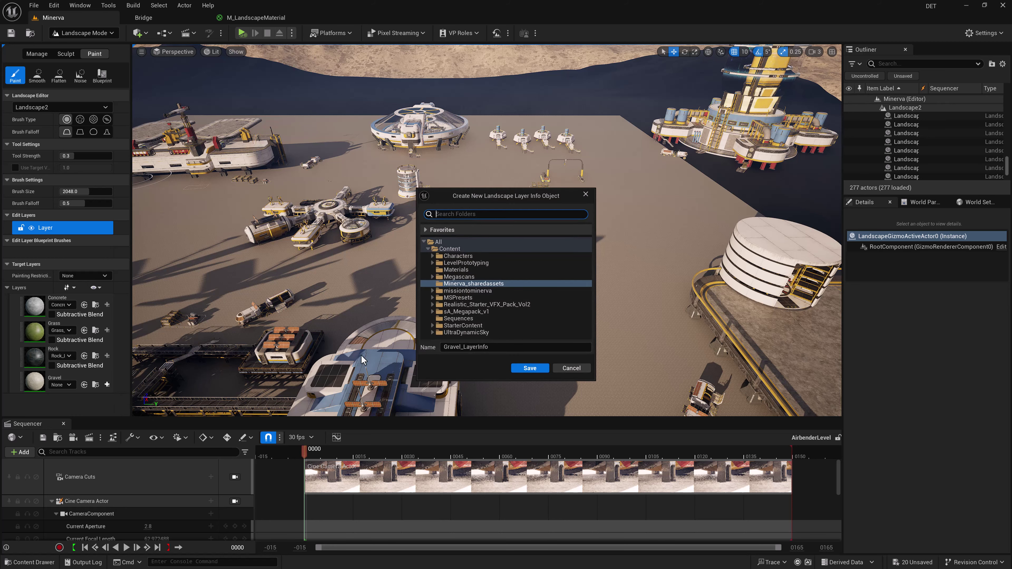
click(533, 368)
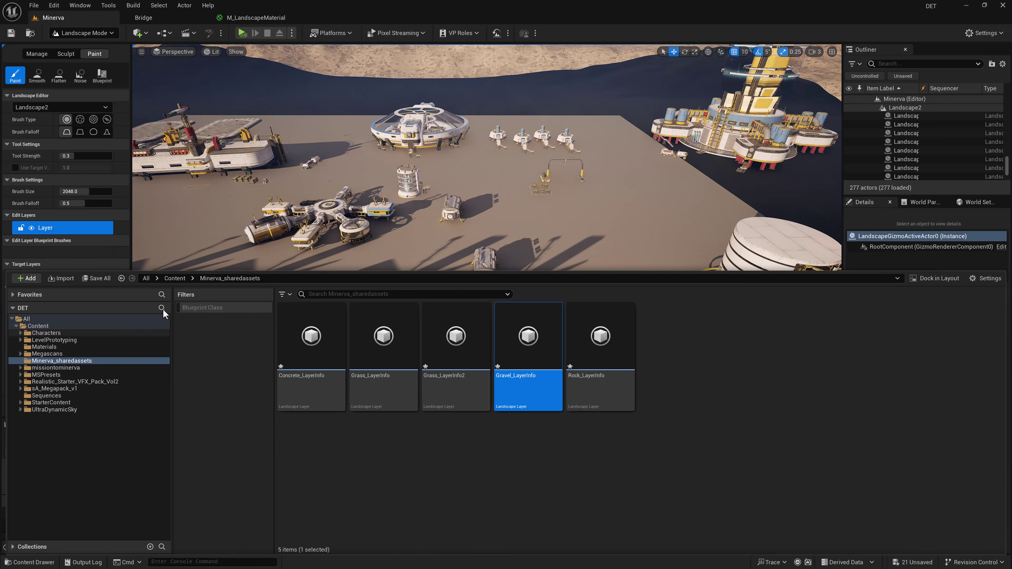
click(120, 52)
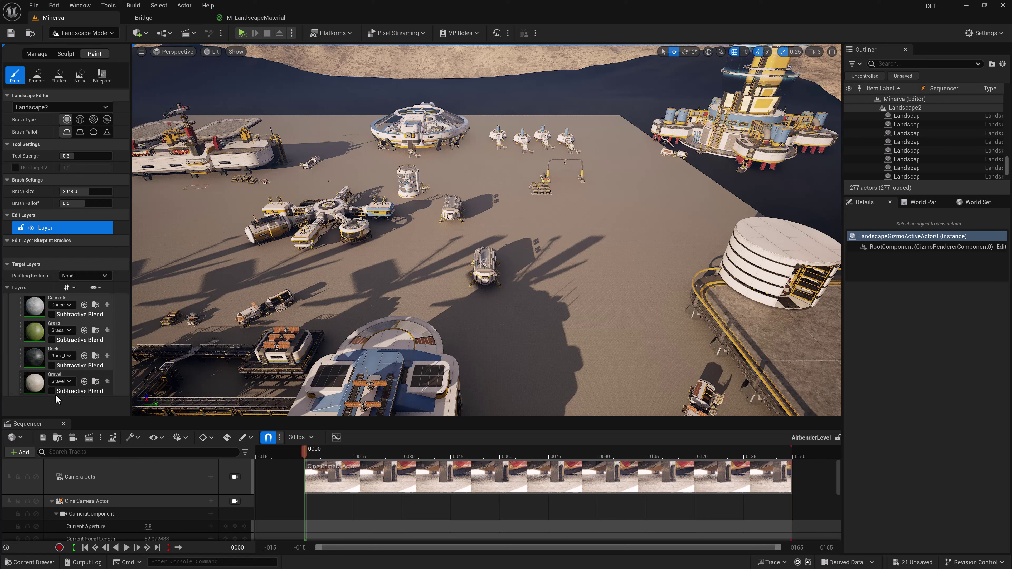
Select the Gravel layer, raise Brush Size to about 5351, and paint a large Gravel patch.
click(35, 389)
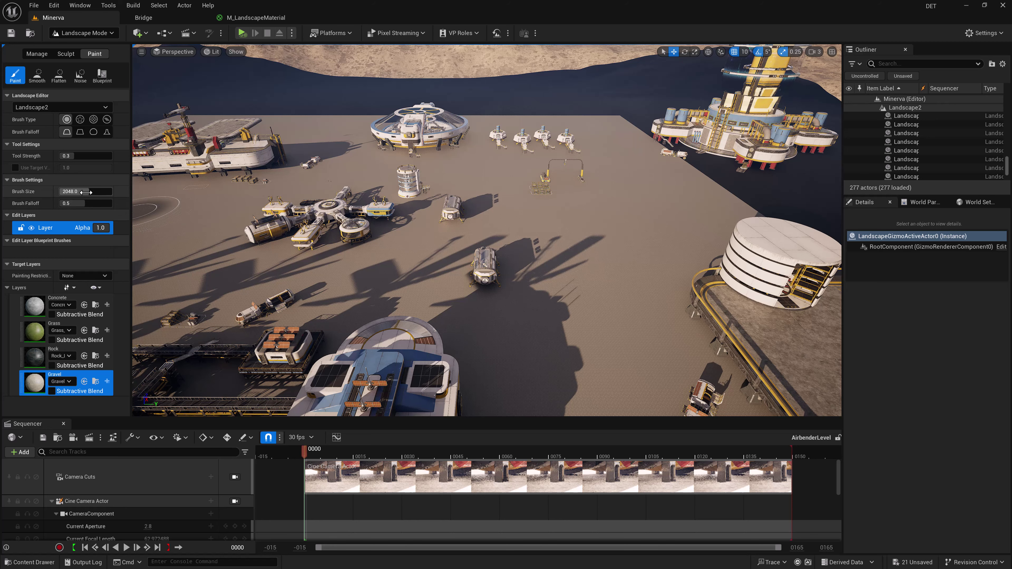
drag(85, 192, 110, 192)
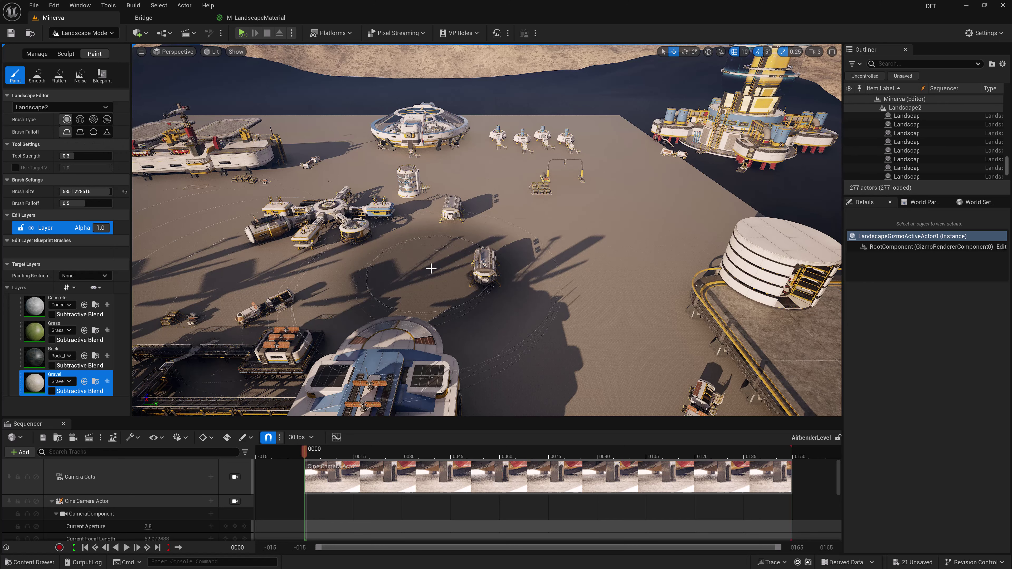
click(645, 203)
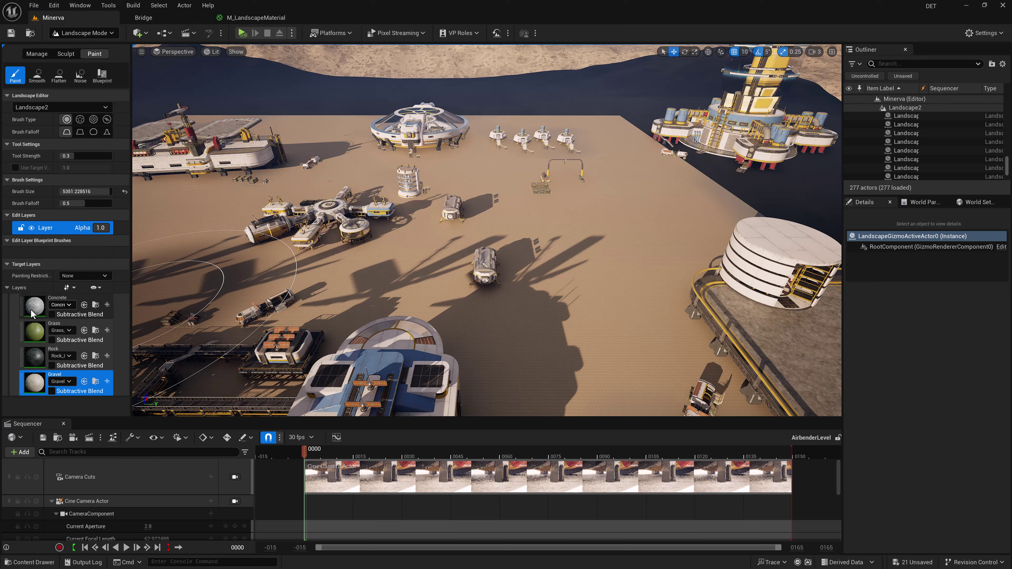
Select the Concrete layer and shrink the brush to about 987.5.
click(41, 308)
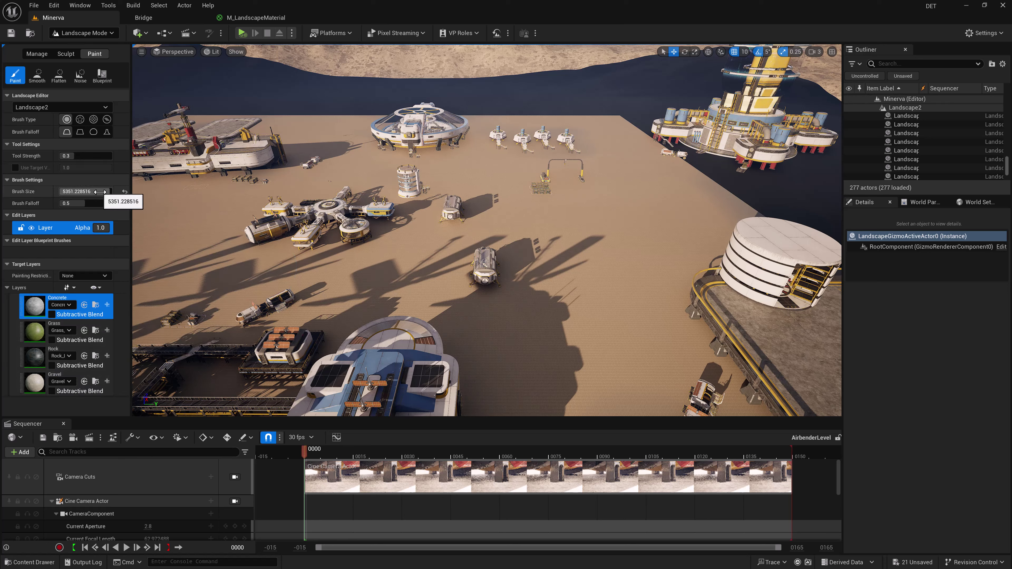
drag(96, 191, 81, 192)
drag(213, 192, 213, 193)
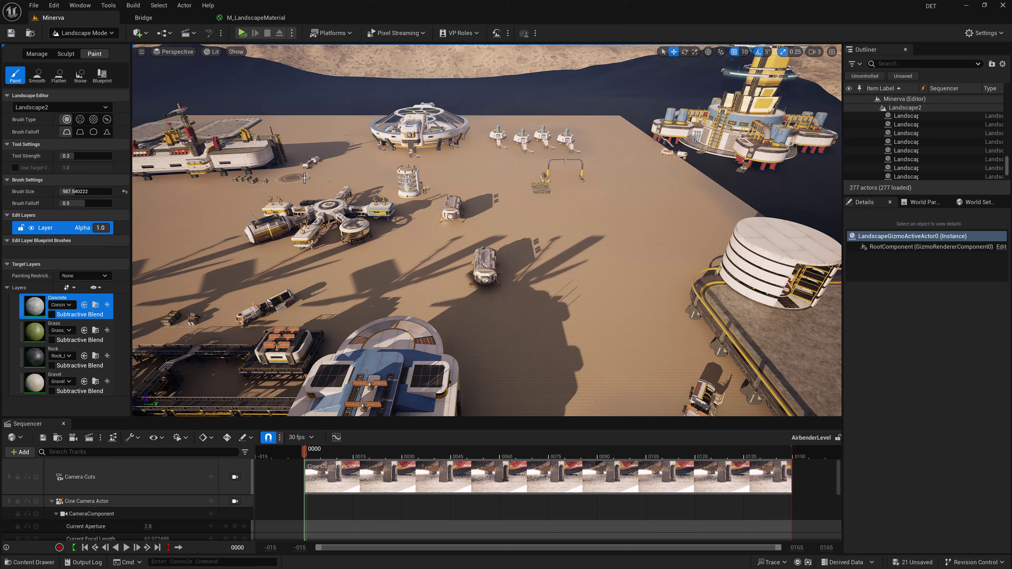
Paint four Concrete road strokes across the gravel, including one down toward the lower lander.
drag(304, 178, 339, 178)
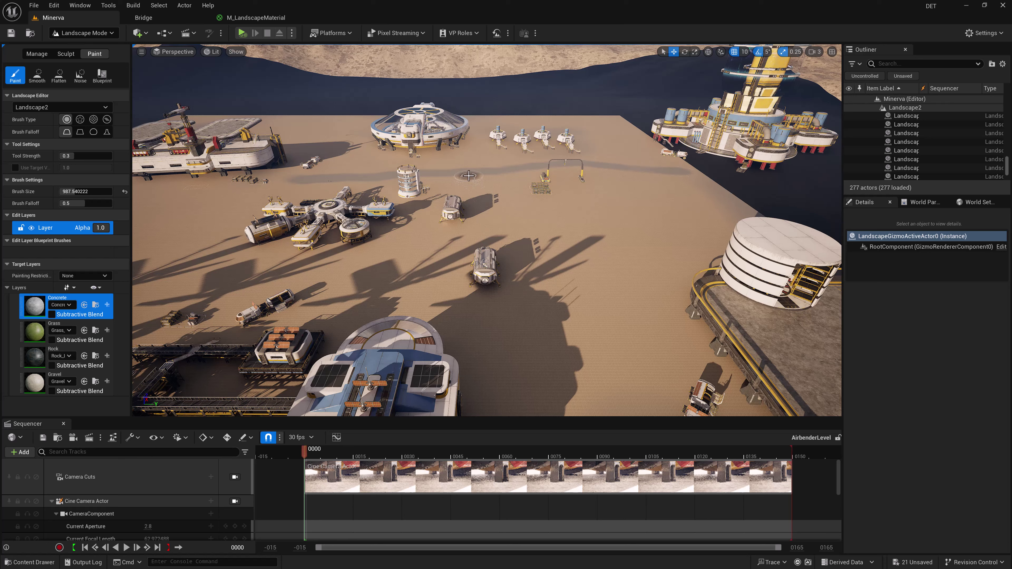
mouse_move(482, 173)
mouse_down()
mouse_move(492, 240)
mouse_move(479, 344)
mouse_move(688, 328)
mouse_move(525, 349)
mouse_move(212, 317)
mouse_move(329, 314)
mouse_move(240, 299)
mouse_move(344, 302)
mouse_move(321, 309)
mouse_up()
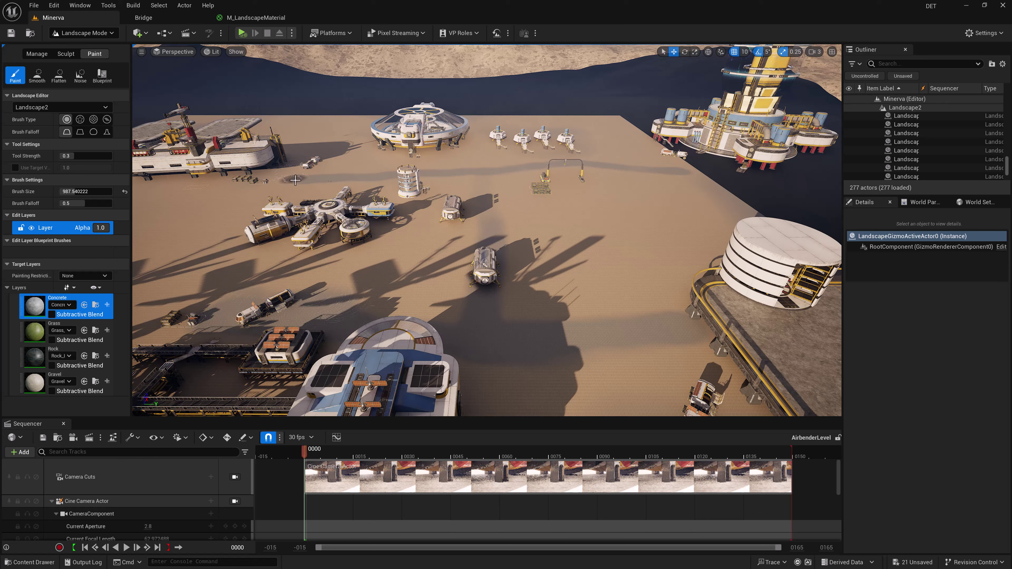
mouse_move(295, 181)
mouse_down()
mouse_move(310, 151)
mouse_move(317, 160)
mouse_move(299, 176)
mouse_up()
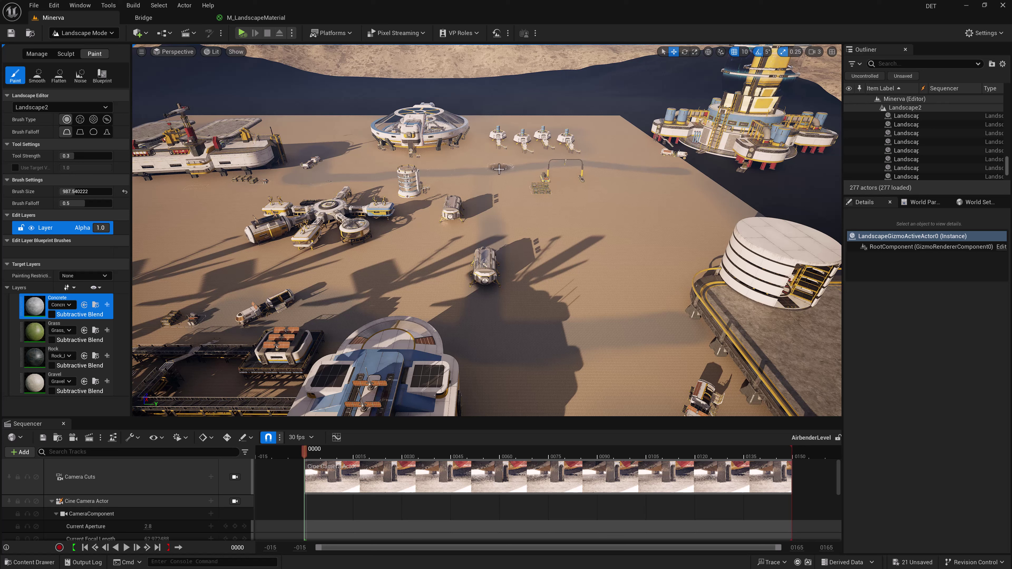
mouse_move(497, 171)
mouse_down()
mouse_move(470, 171)
mouse_move(526, 157)
mouse_move(527, 166)
mouse_move(561, 155)
mouse_move(583, 161)
mouse_up()
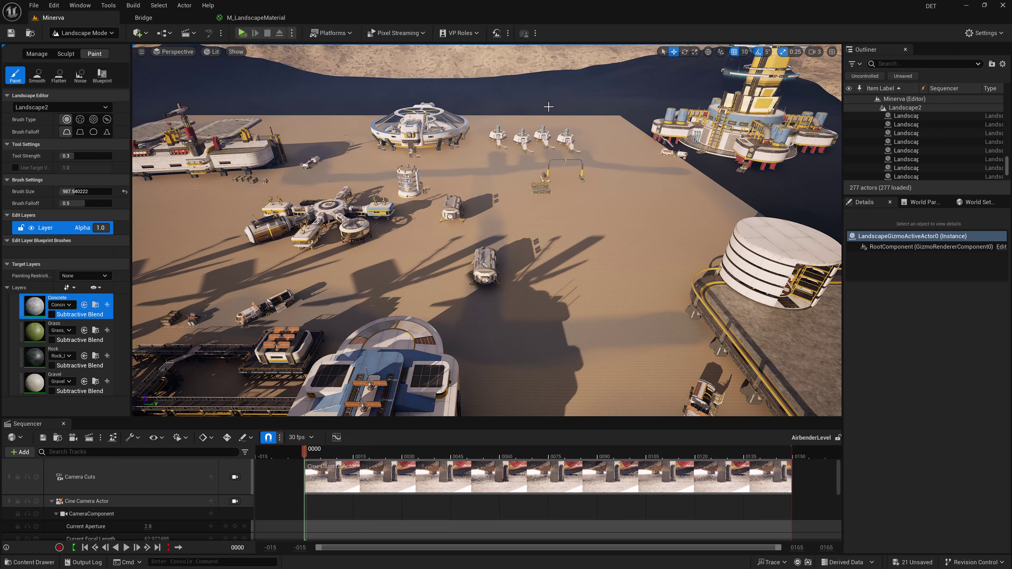
Select three of the other landscape's streaming proxies in Selection Mode, then return to Landscape Mode.
click(73, 34)
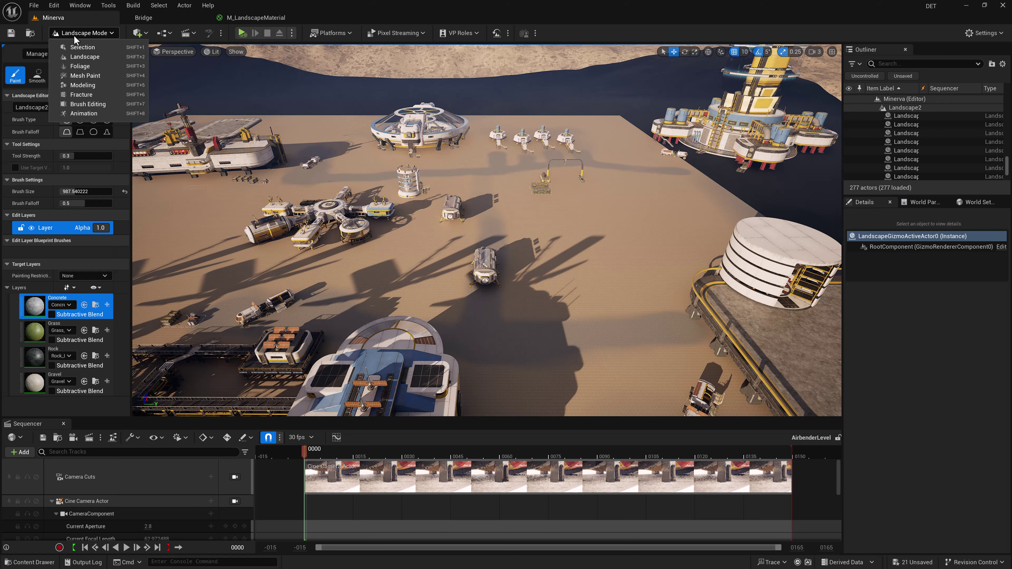
click(80, 46)
click(746, 167)
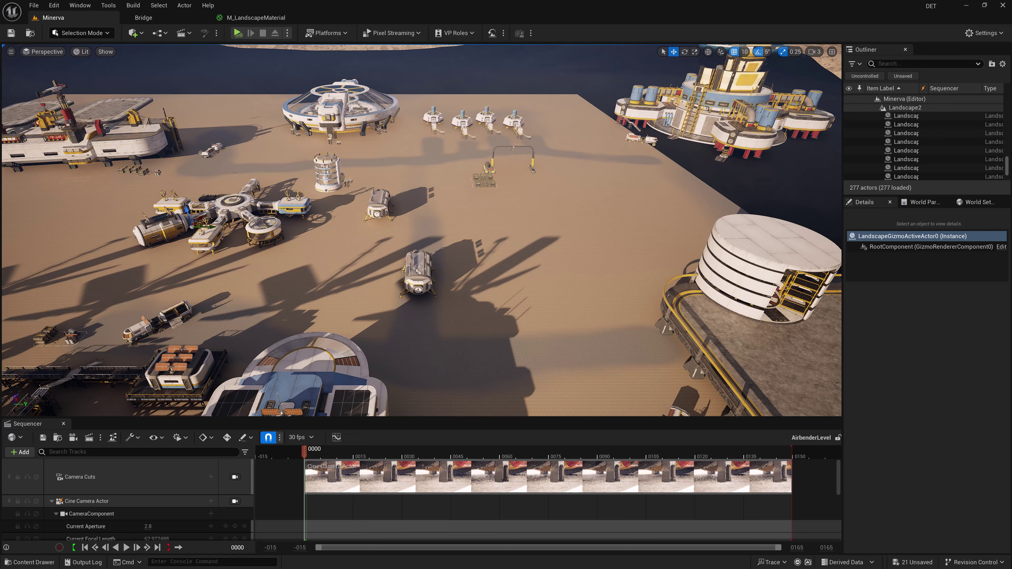
right_drag(746, 166, 725, 178)
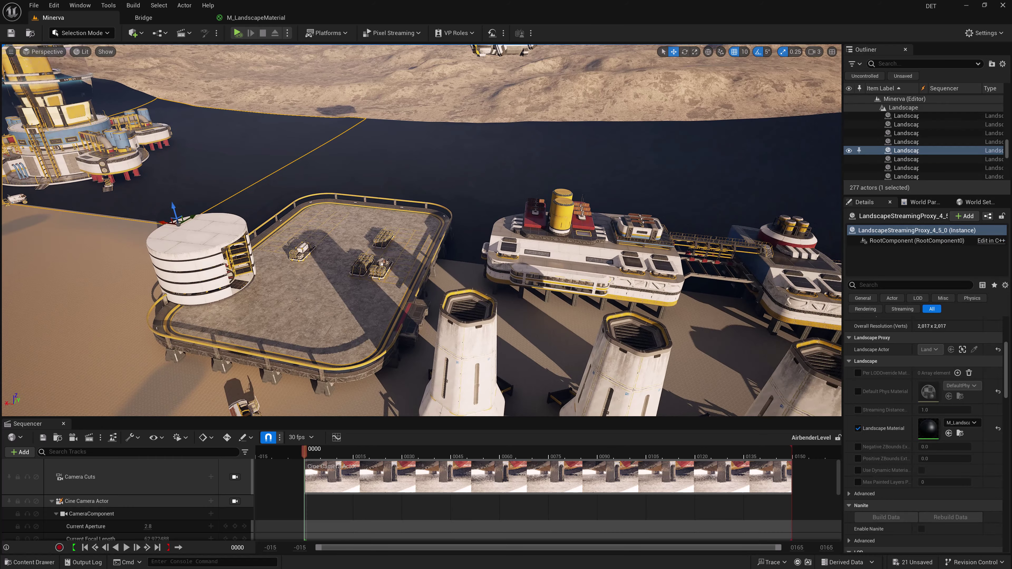
ctrl+click(464, 193)
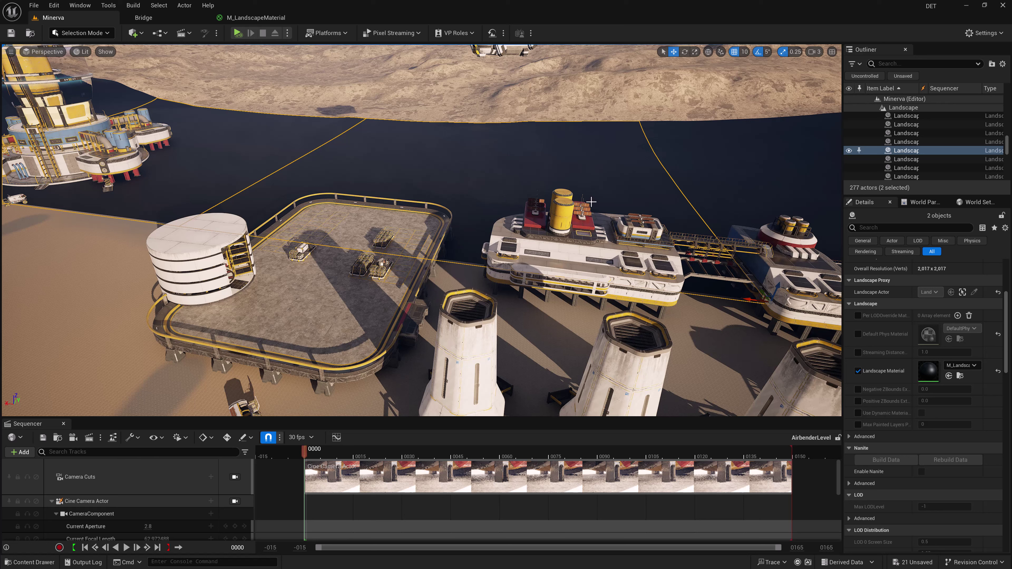
ctrl+click(727, 183)
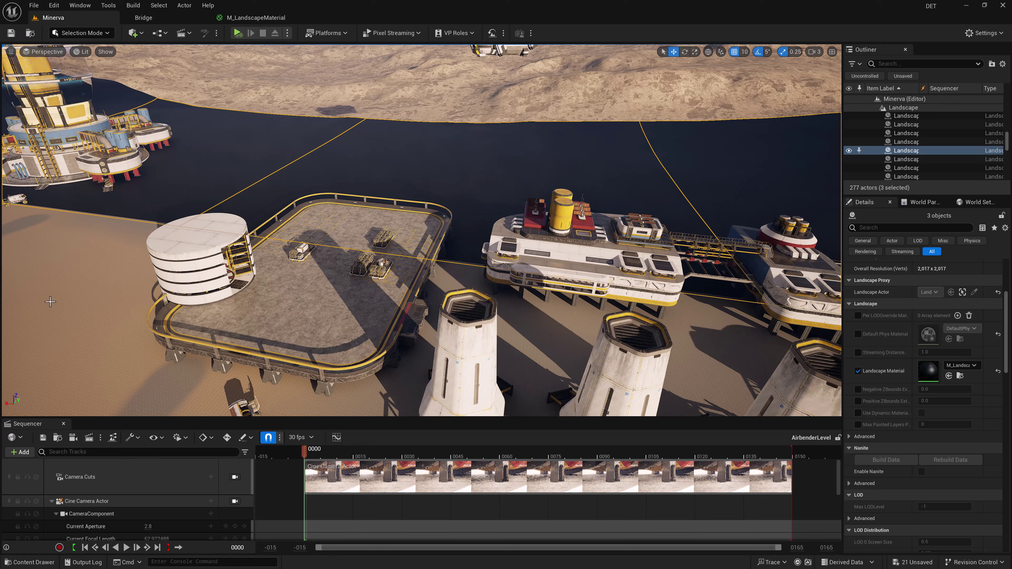
click(89, 33)
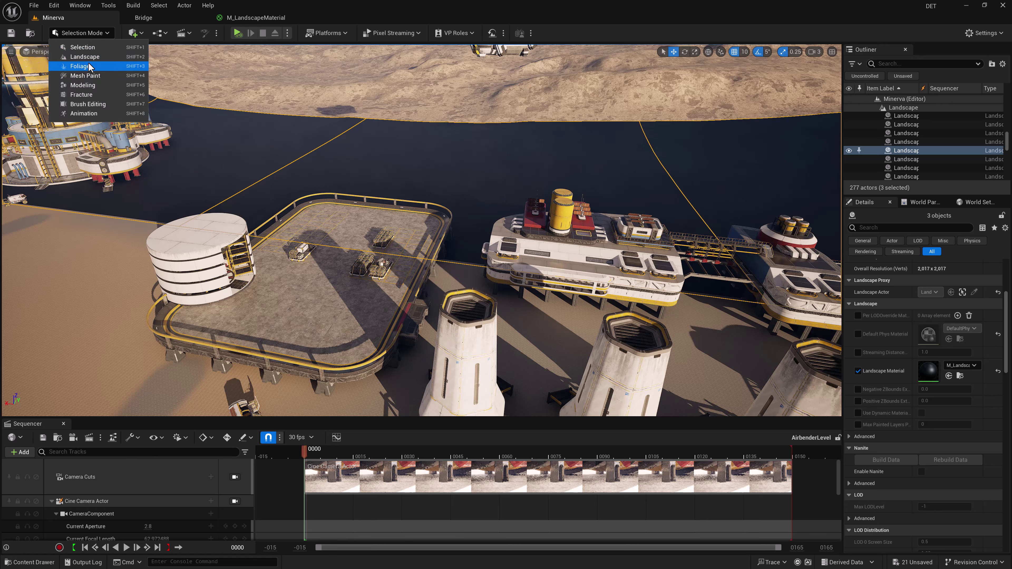
click(82, 132)
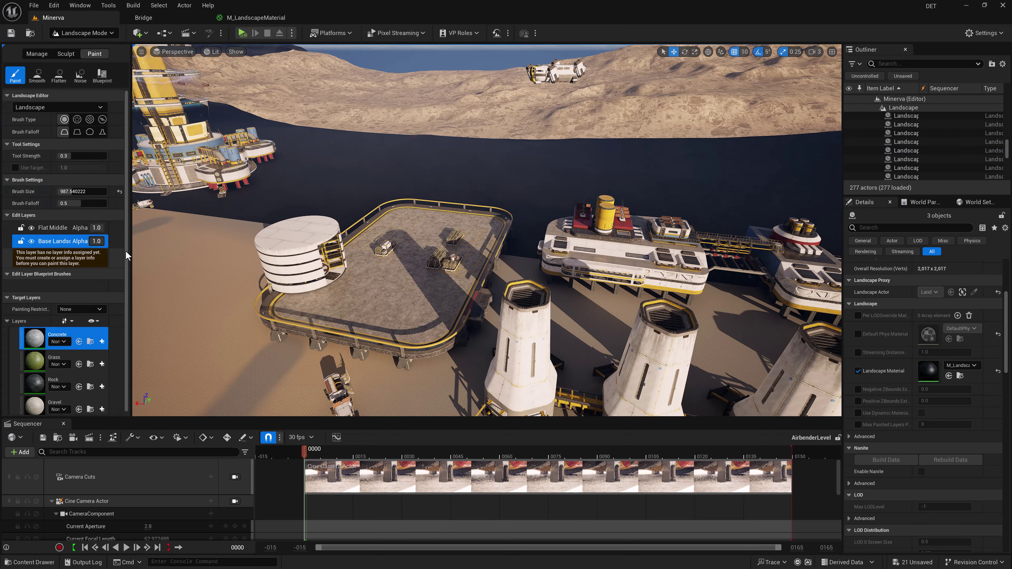
Try creating a weight-blended Concrete layer info, then cancel after the already-exists warning.
click(95, 343)
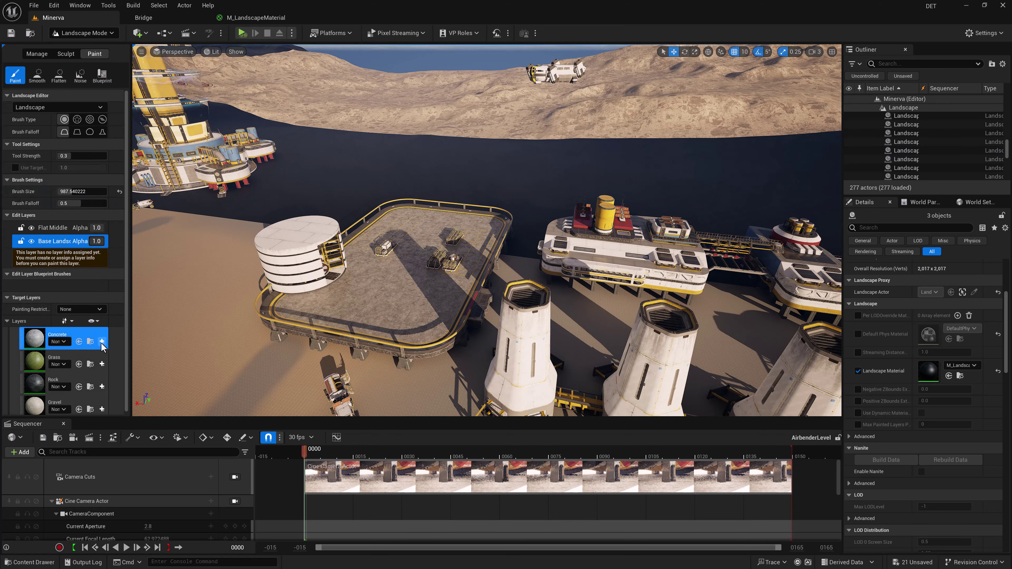
click(102, 342)
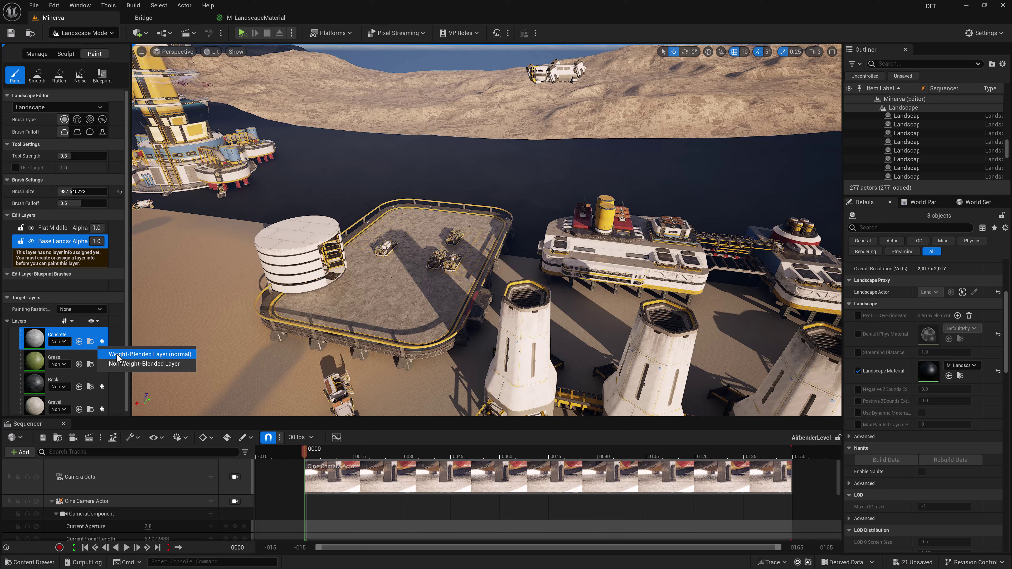
click(119, 354)
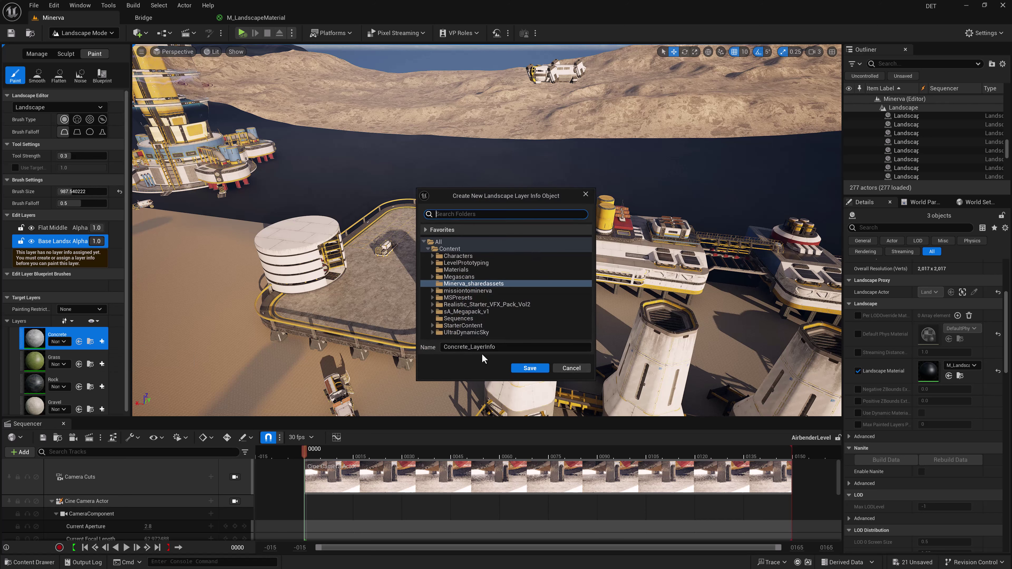
click(532, 367)
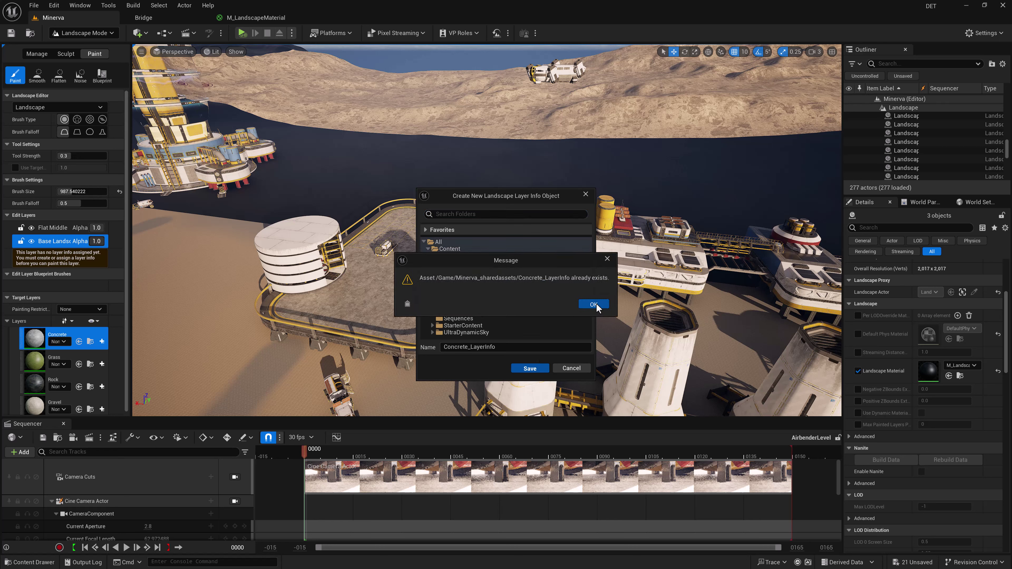
click(595, 304)
click(571, 368)
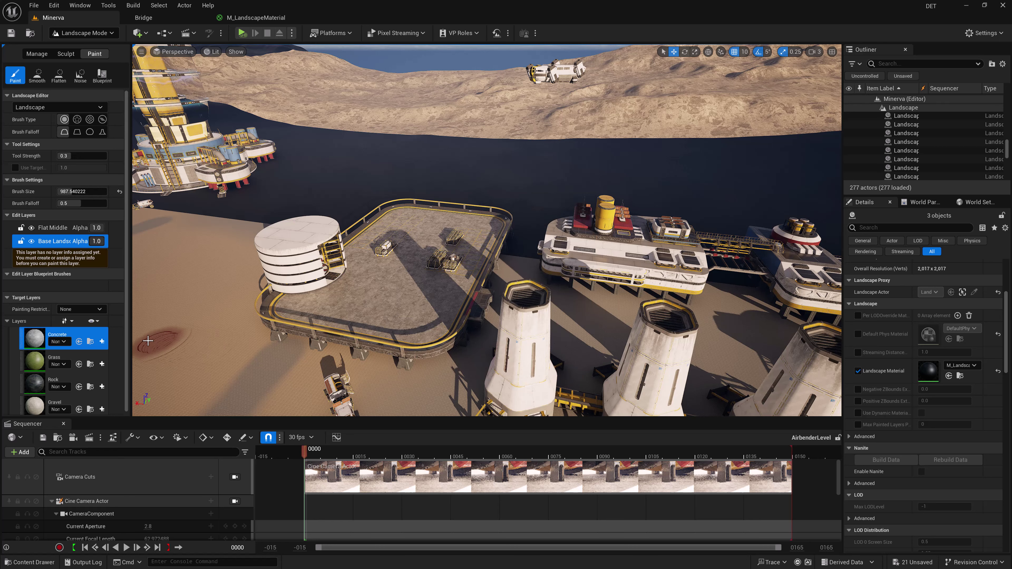
Create the weight-blended Concrete layer info again and save it as Concrete_LayerInfo2.
click(102, 342)
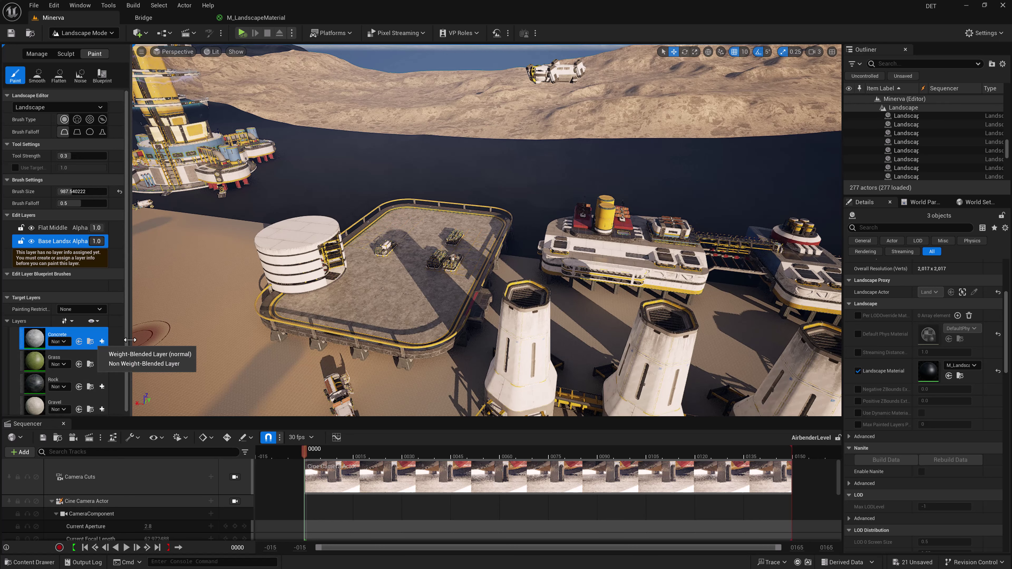
click(120, 354)
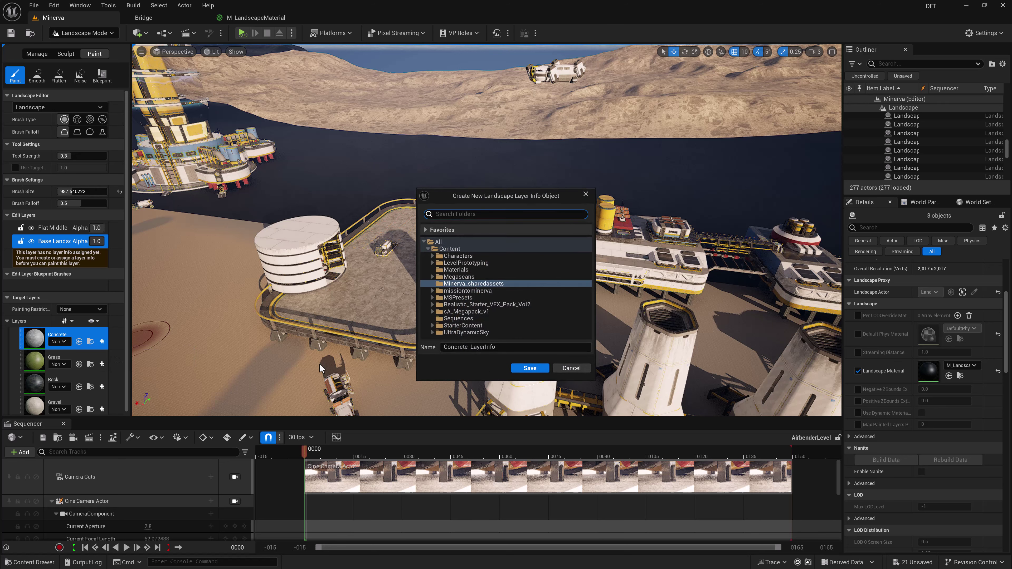
click(525, 370)
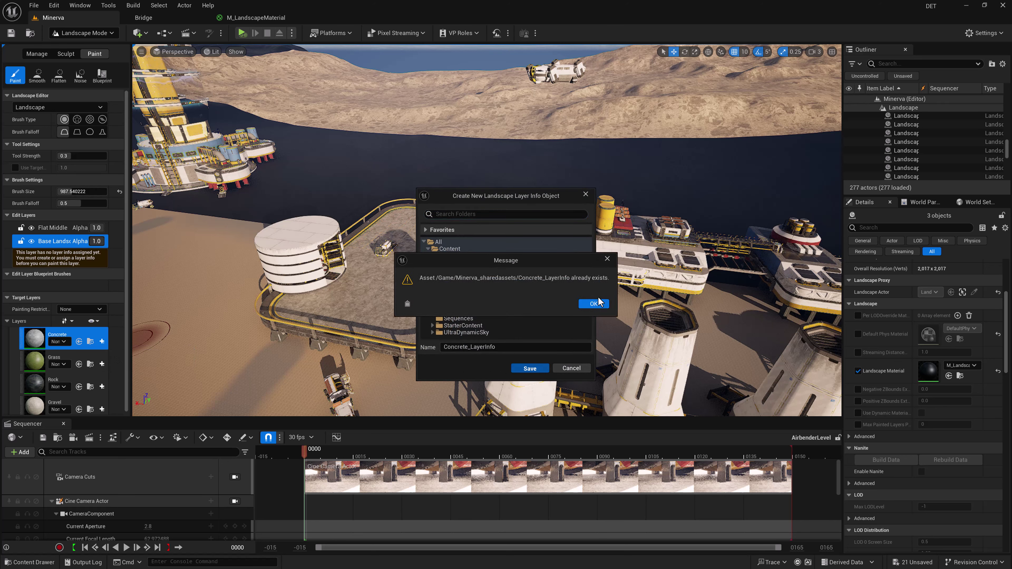
click(593, 305)
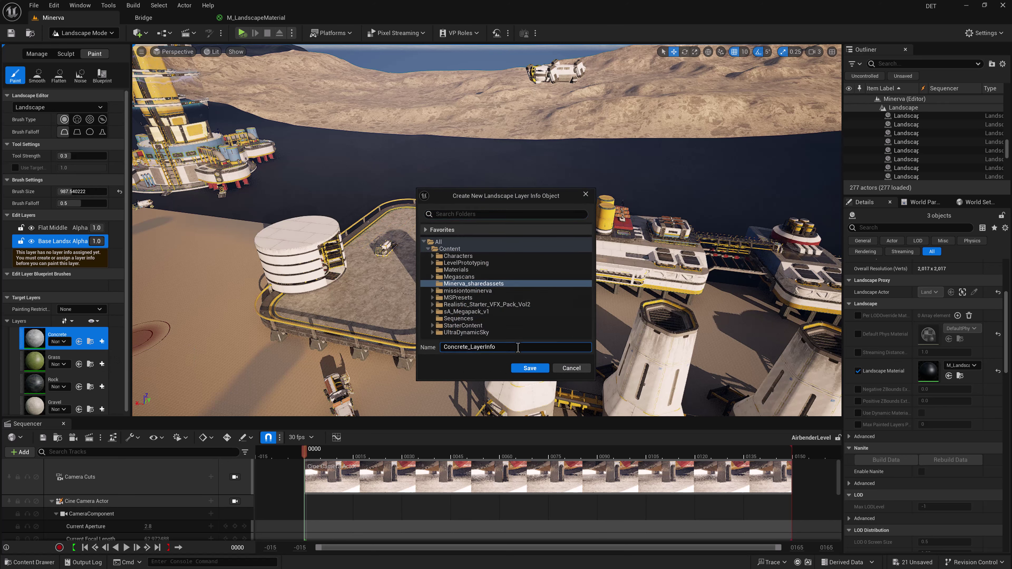
click(526, 372)
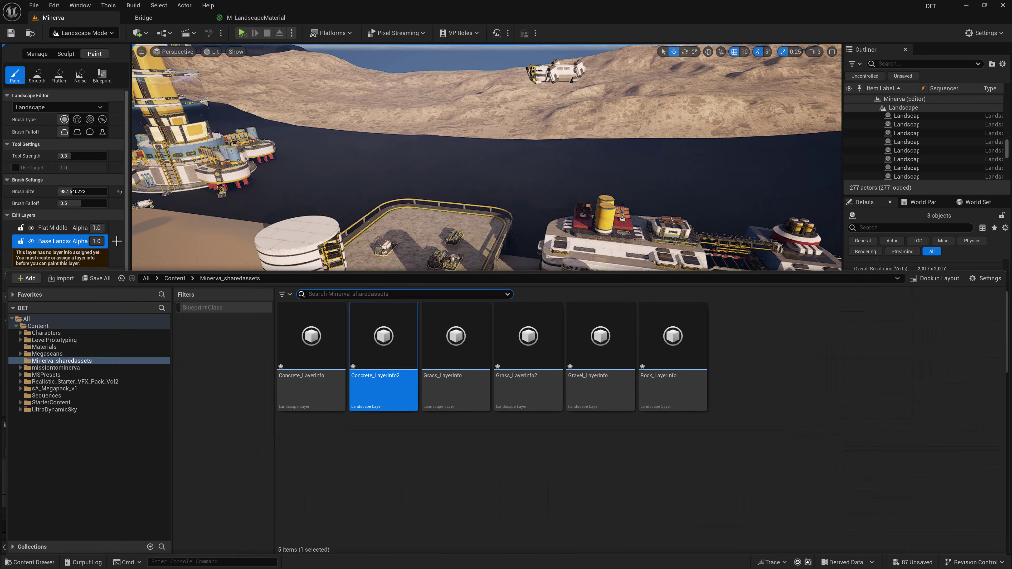
click(166, 185)
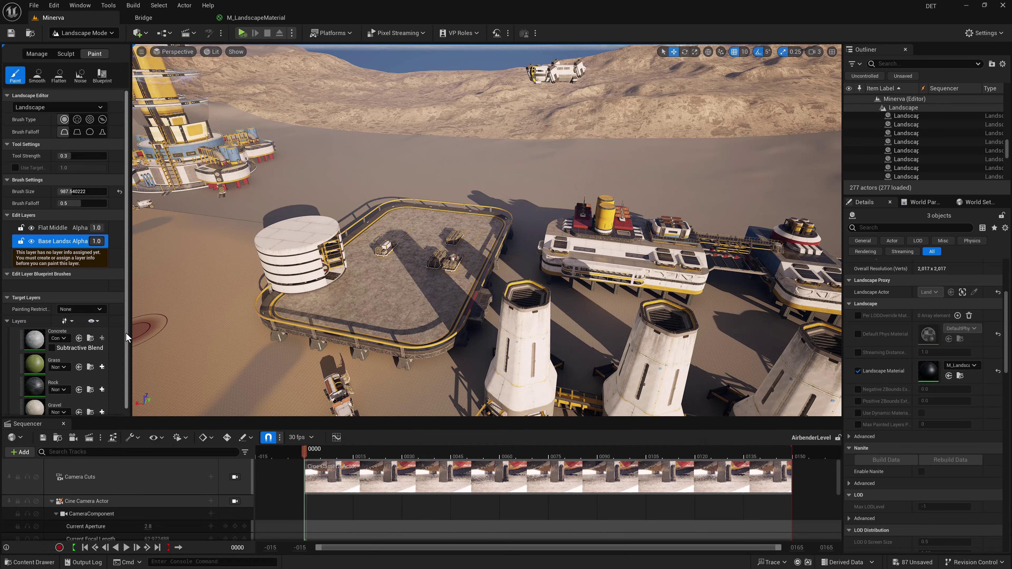
Create and save a weight-blended Gravel_LayerInfo2 for the Gravel layer.
scroll(117, 359, down, 1)
click(102, 406)
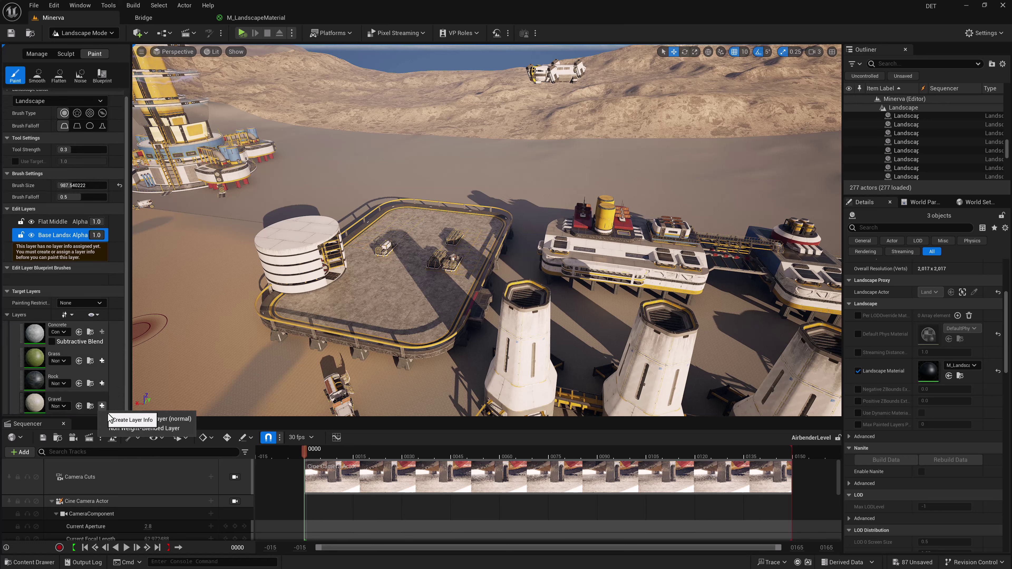
click(143, 419)
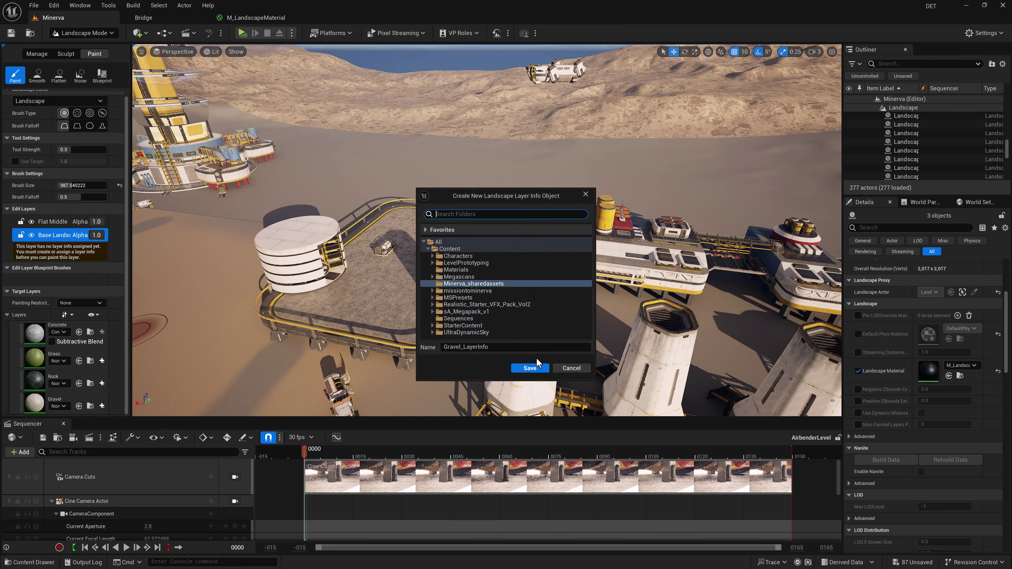
click(499, 346)
click(530, 368)
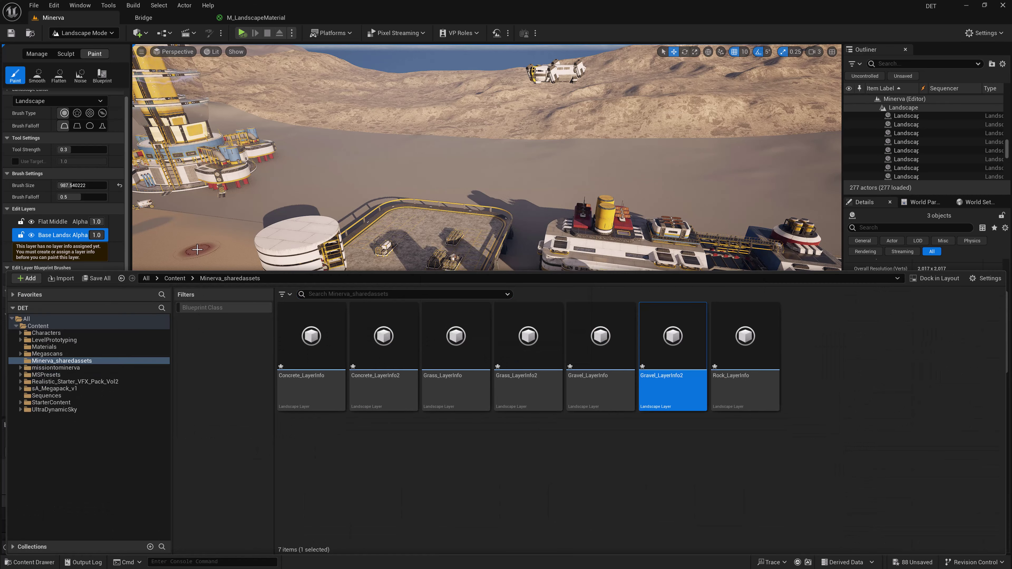
Enable subtractive blending on the Gravel layer and select Concrete as the paint layer.
click(468, 126)
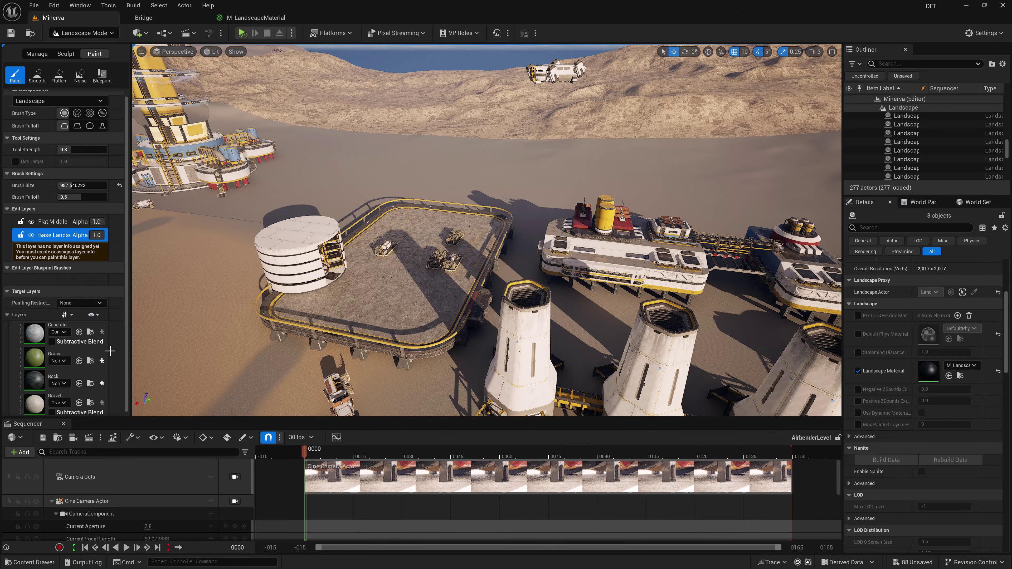
click(73, 414)
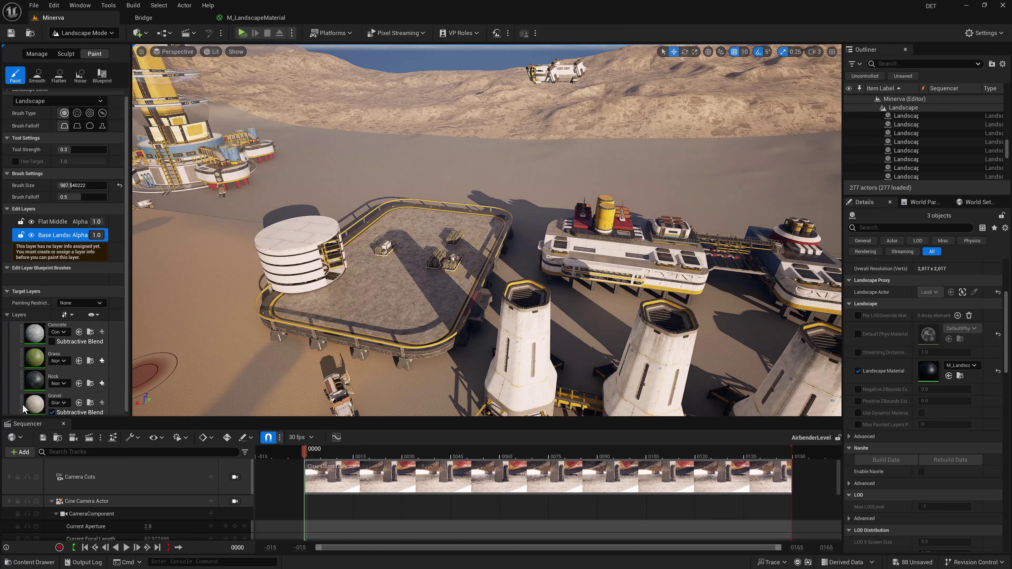
click(85, 333)
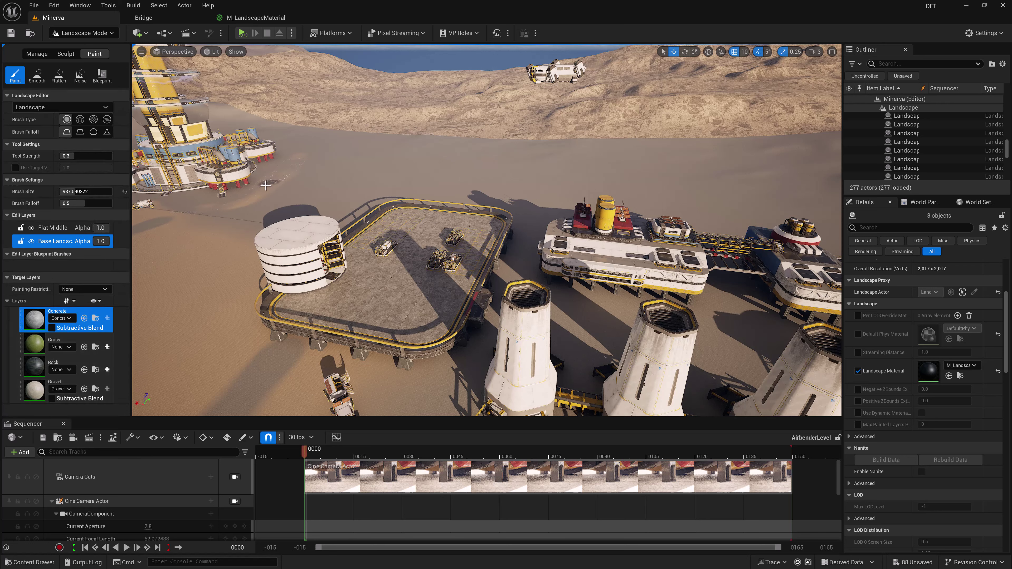
Paint a Concrete trail across the terrain, then select Landscape2's proxy and return to Landscape Mode.
drag(209, 208, 159, 210)
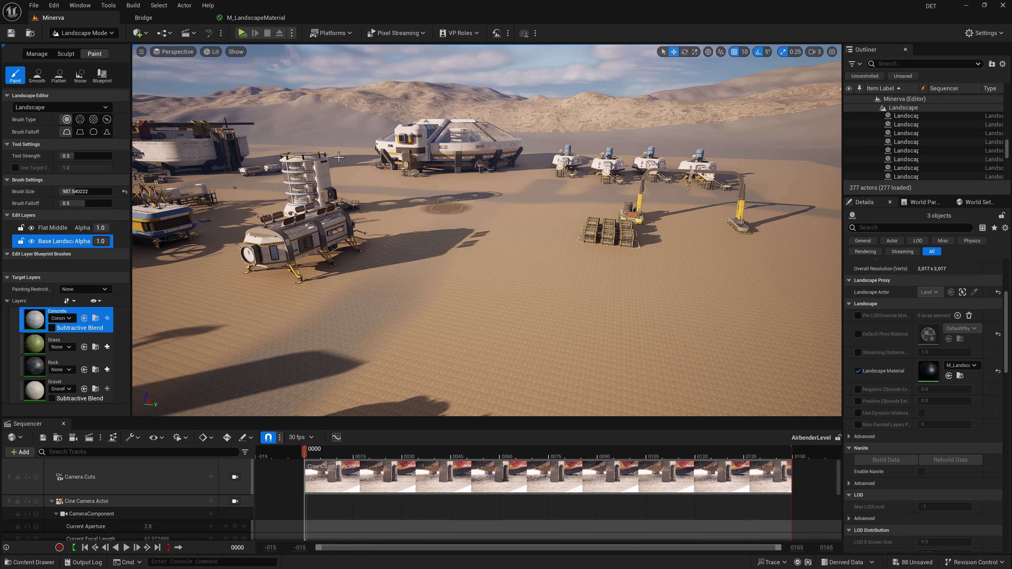
click(84, 33)
click(90, 43)
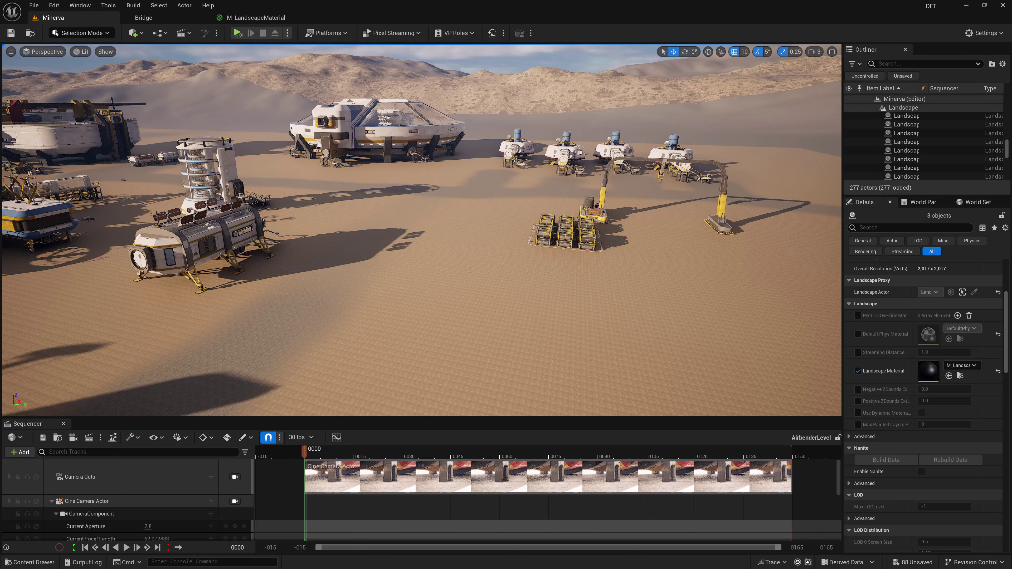
click(379, 262)
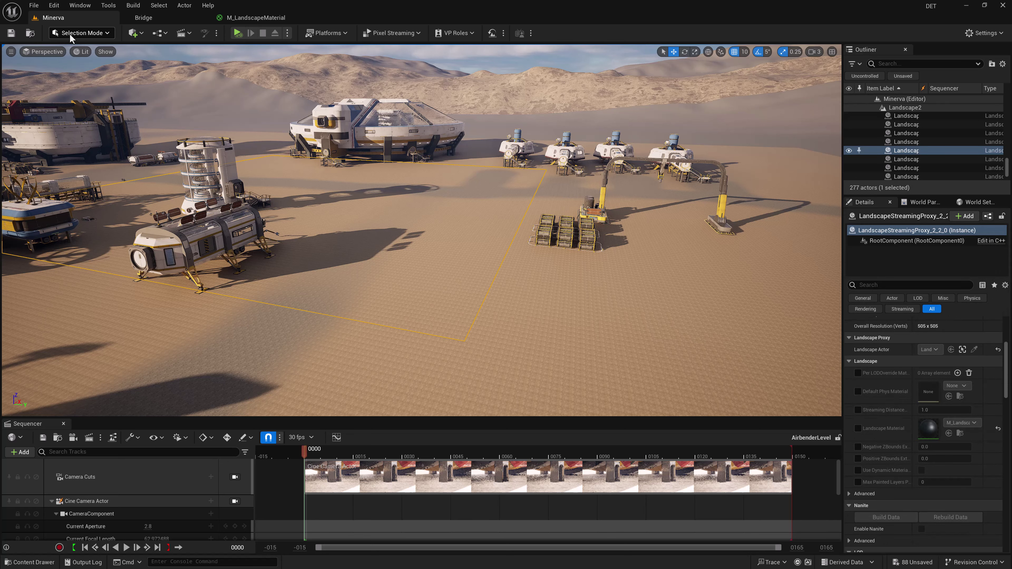
click(82, 33)
click(80, 55)
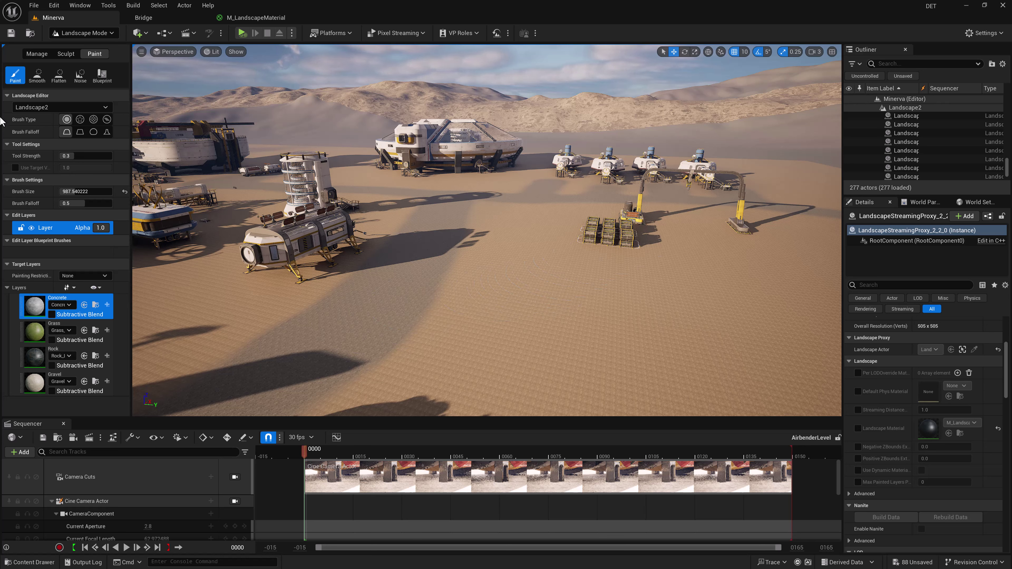
Select two landscape proxies and set their Landscape Material to M_Ground_Gravel.
click(83, 33)
click(82, 46)
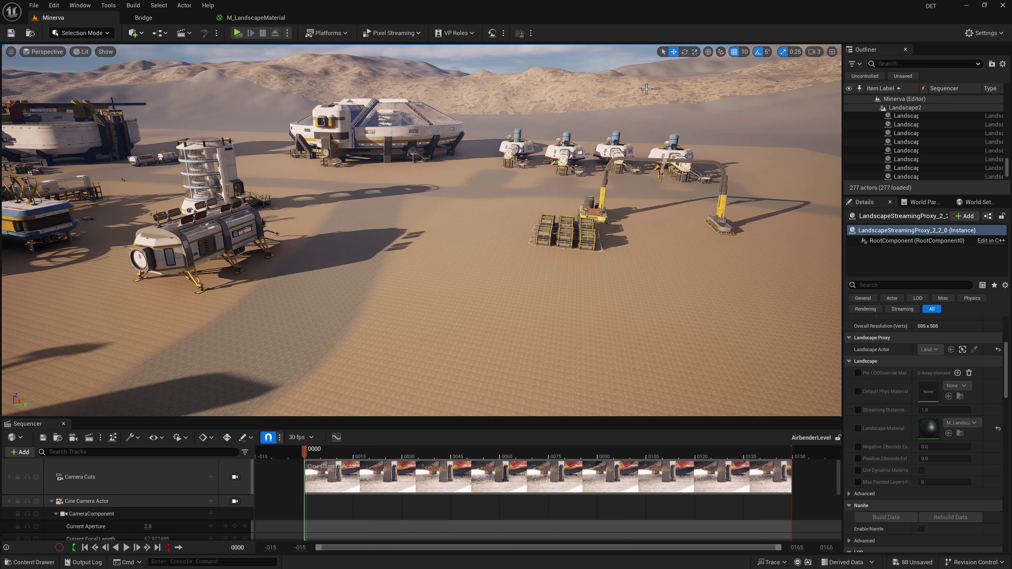
click(742, 121)
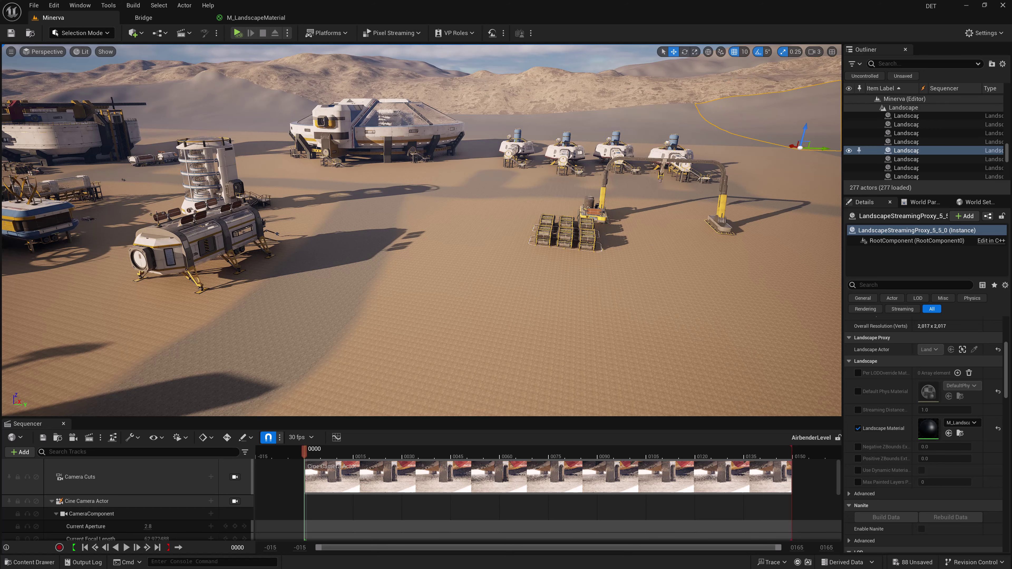
ctrl+click(670, 137)
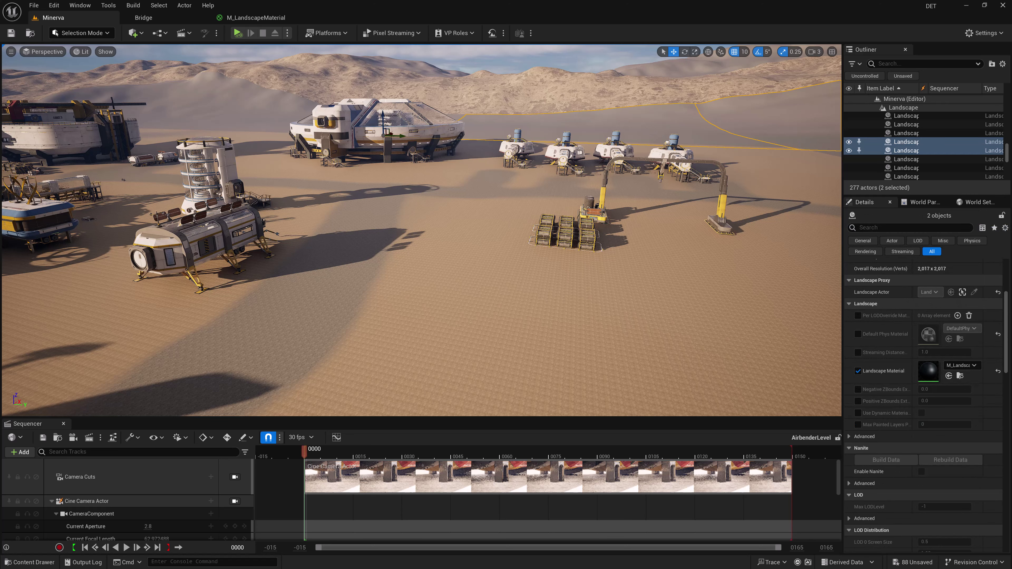
click(973, 365)
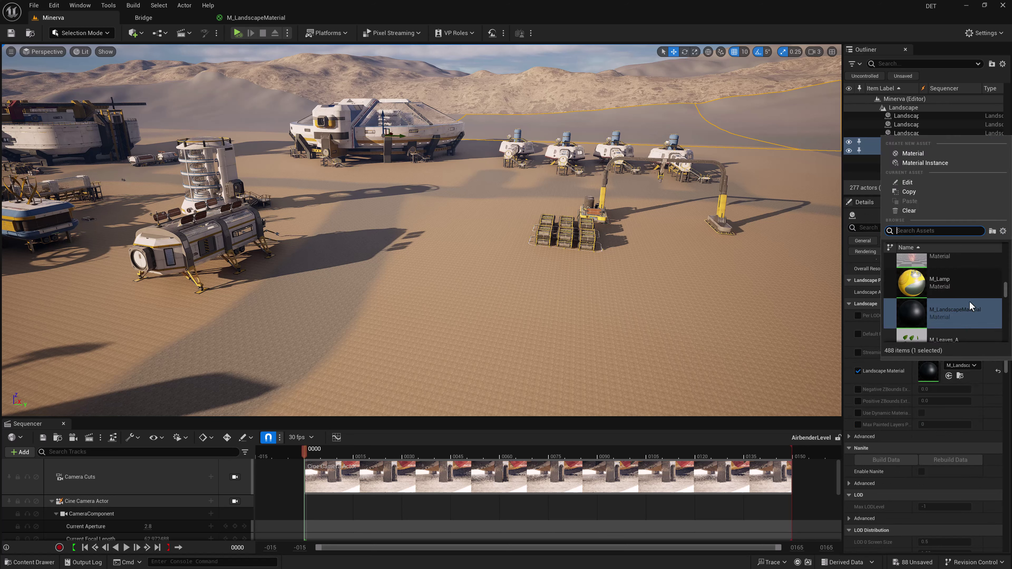
text(gra)
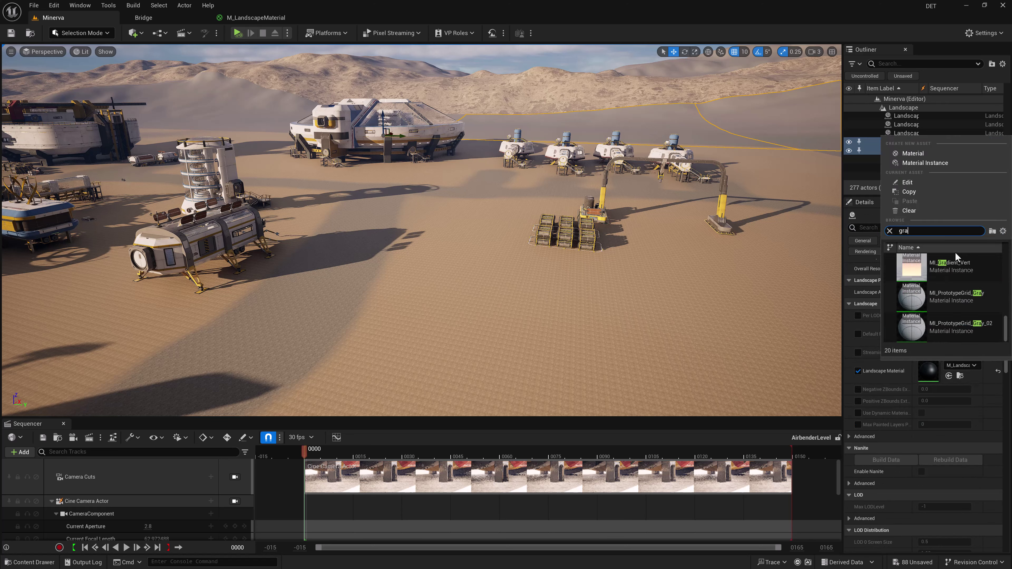
text(s)
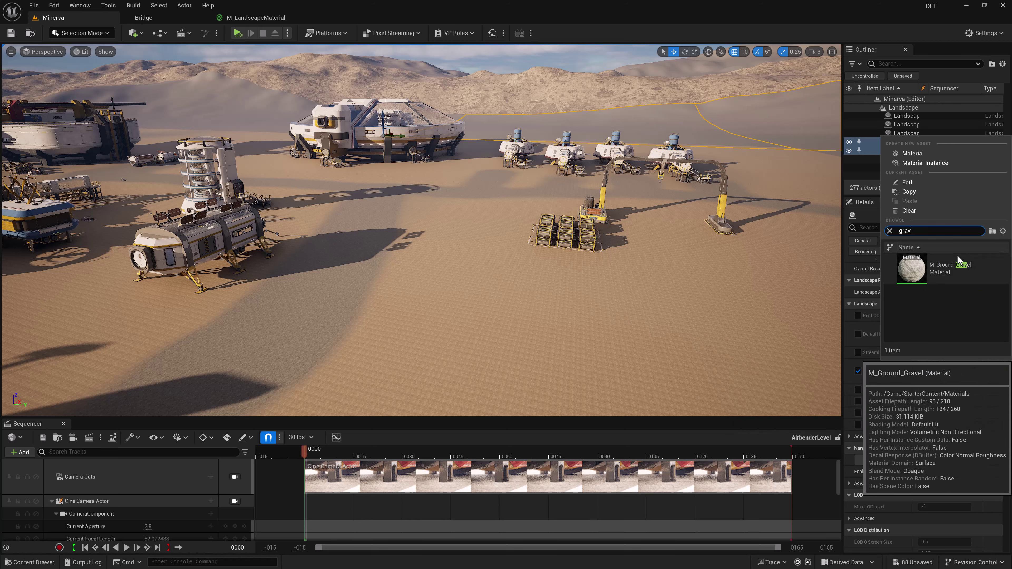
click(945, 268)
right_drag(805, 303, 765, 307)
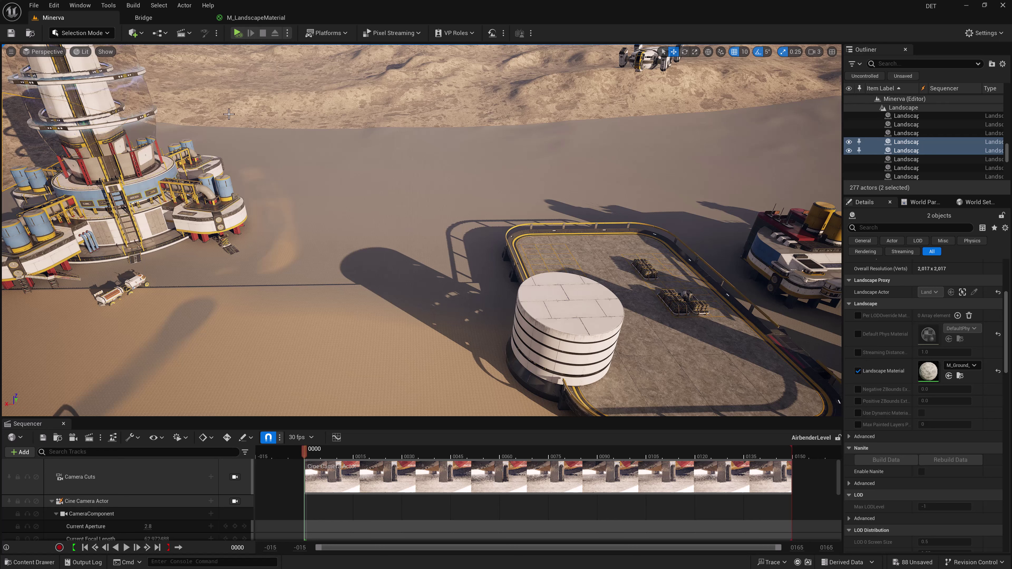
Select the landscape proxy near the towers and switch to Landscape Mode.
click(241, 150)
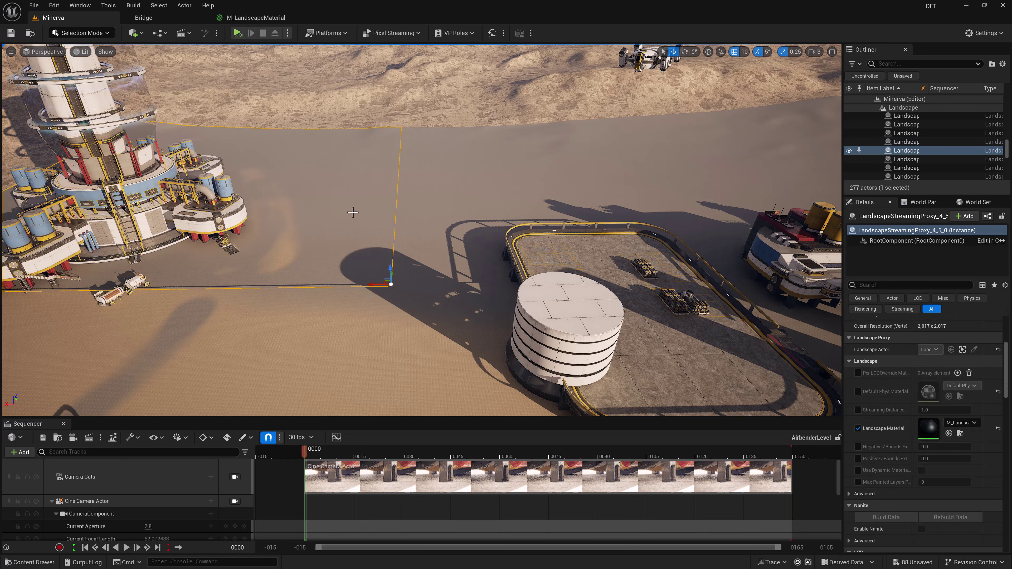
click(90, 33)
click(79, 76)
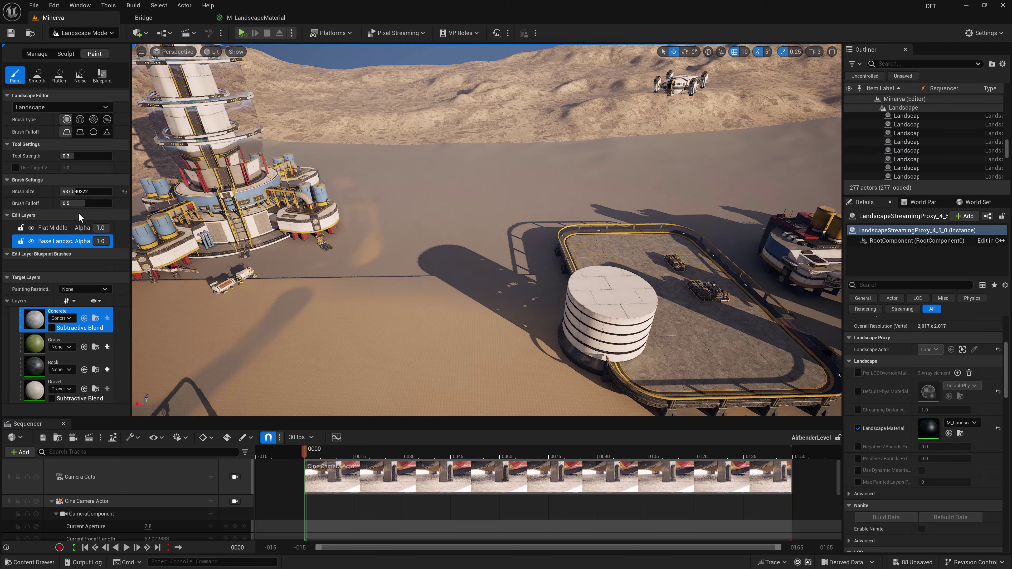
Assign Gravel_LayerInfo2 to Gravel, enlarge the brush to about 5732, and paint the open desert.
click(59, 390)
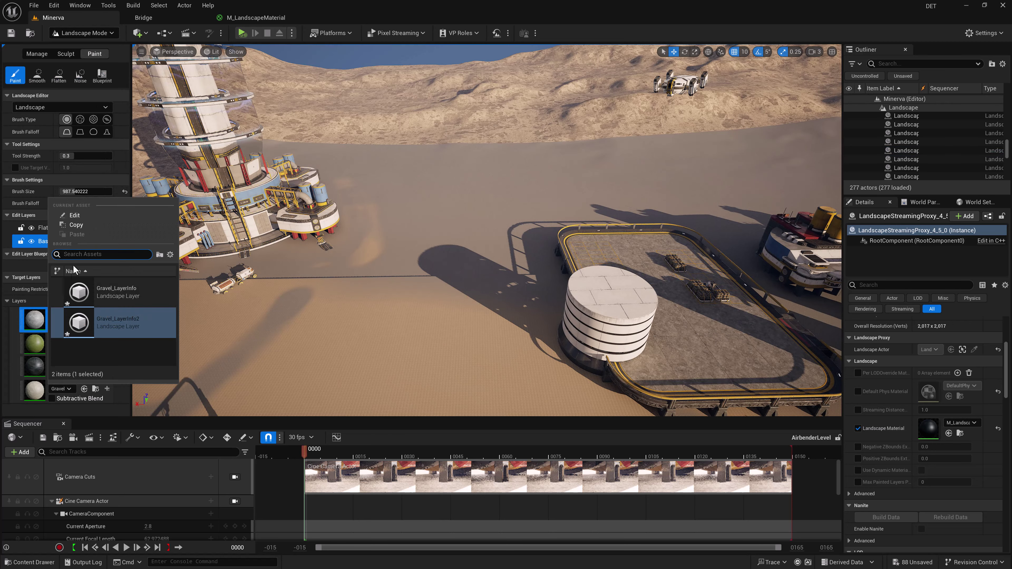
click(35, 395)
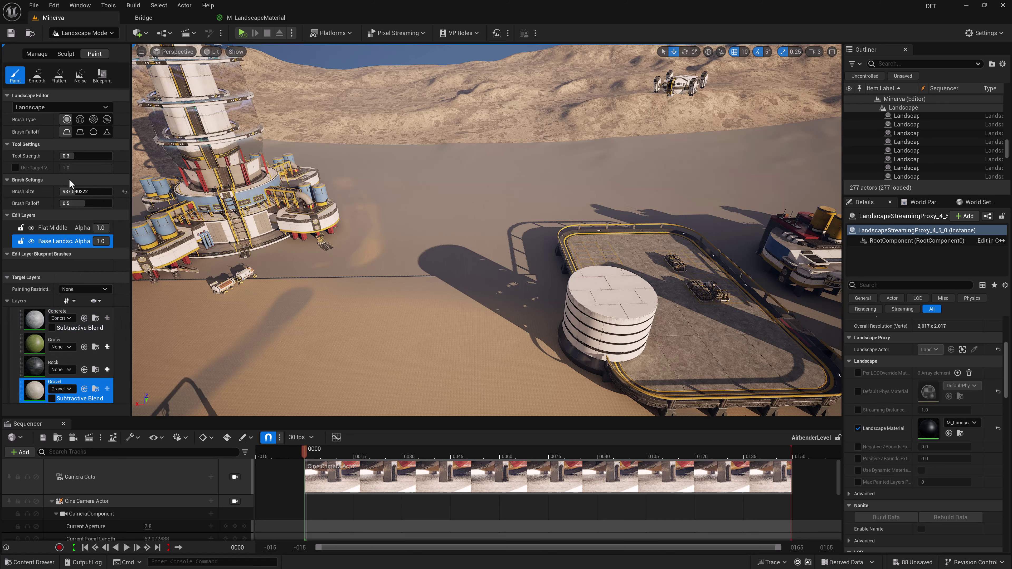
drag(71, 192, 112, 192)
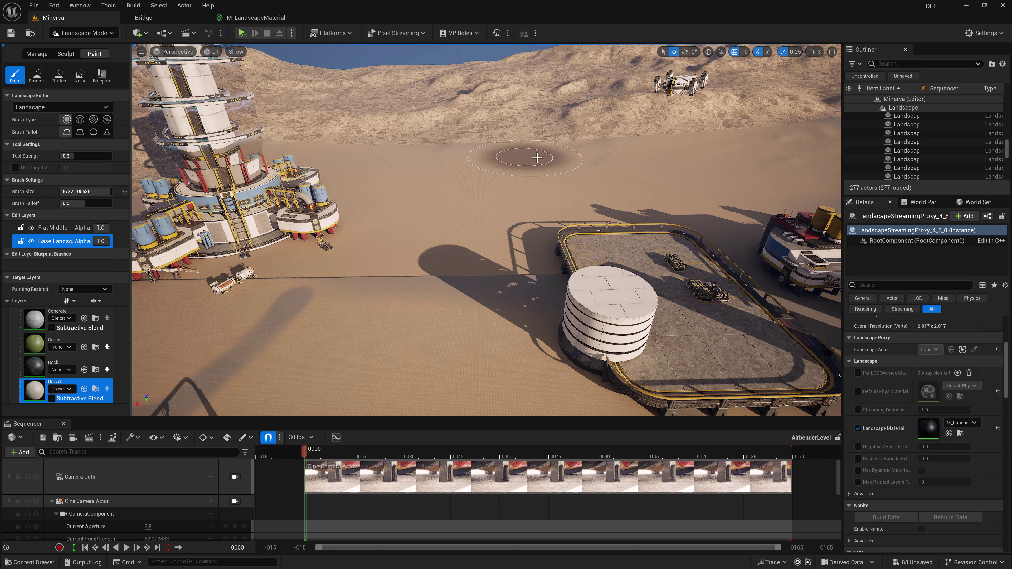
mouse_move(537, 157)
mouse_down()
mouse_move(529, 147)
mouse_move(558, 150)
mouse_move(506, 167)
mouse_up()
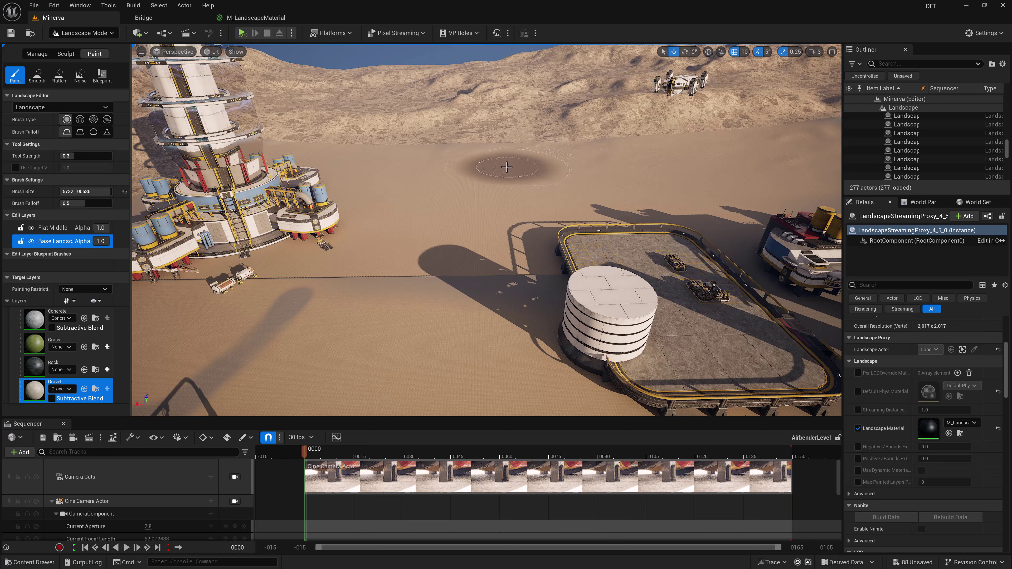